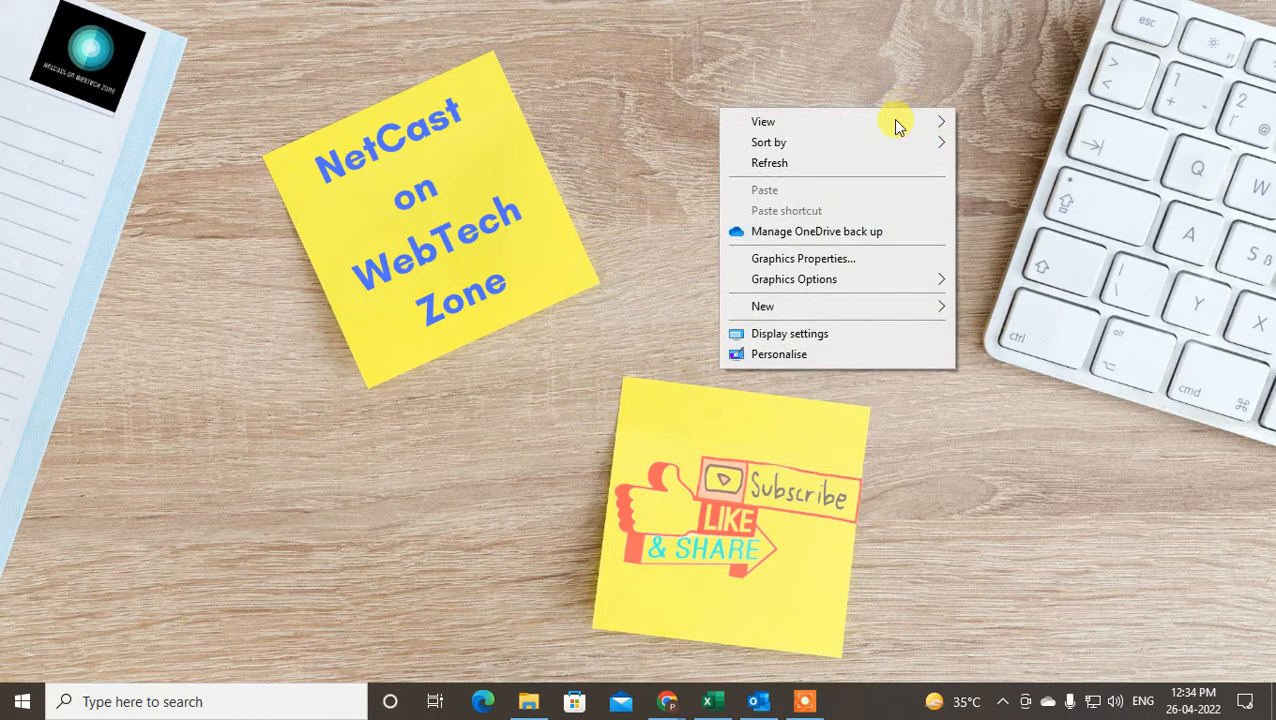
{"action": "left_click", "coordinate": [818, 168]}
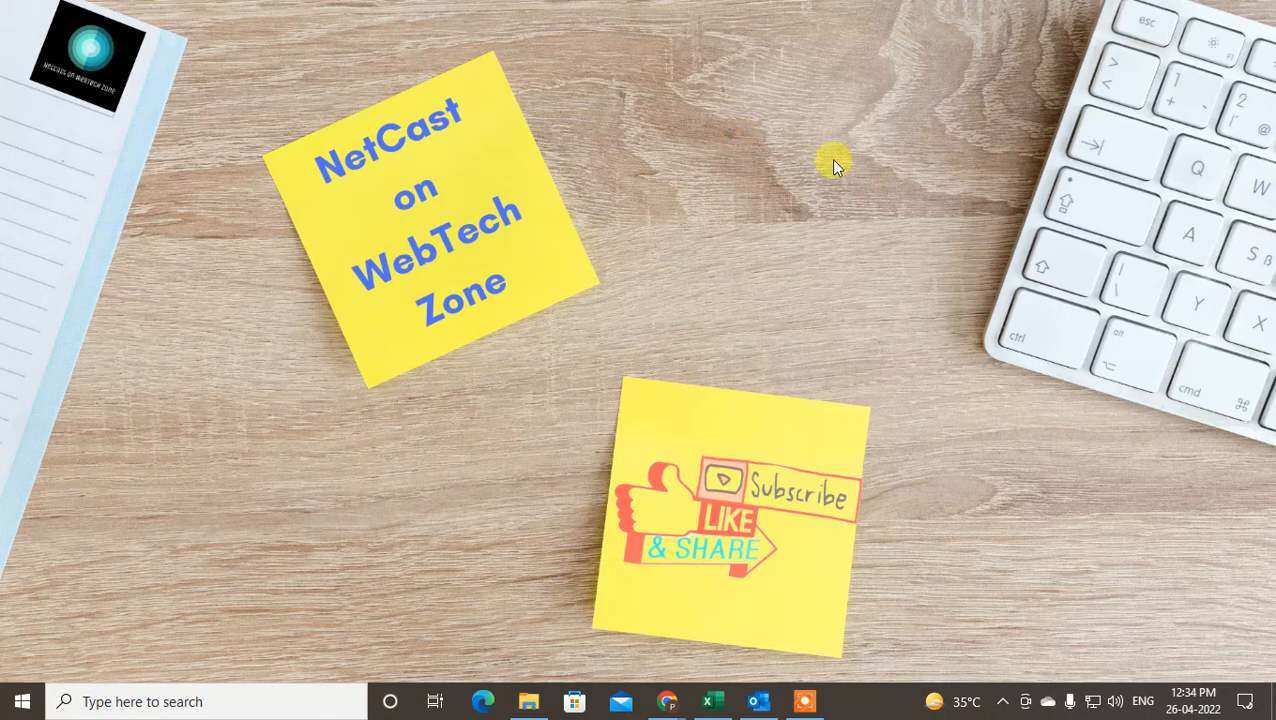
{"action": "right_click", "coordinate": [738, 131]}
{"action": "left_click", "coordinate": [809, 194]}
Switch to Outlook and create a new appointment titled "netcast meetings appoint"
{"action": "left_click", "coordinate": [758, 704]}
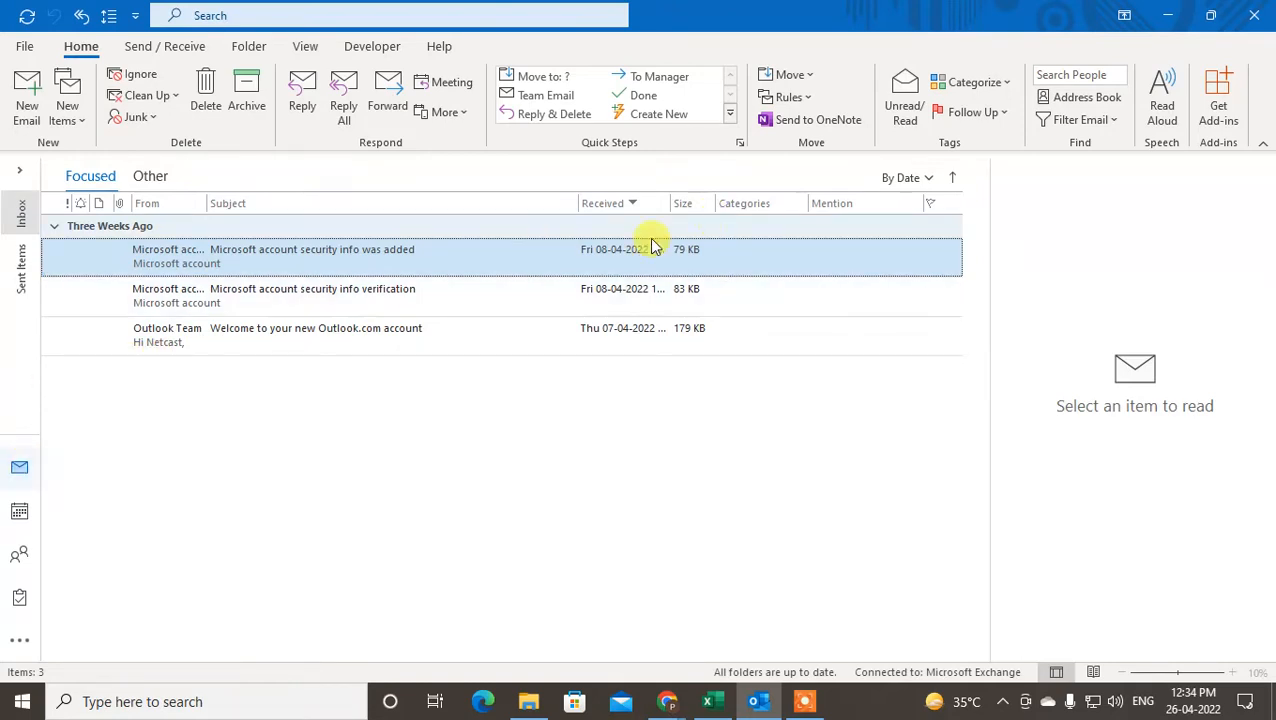
{"action": "left_click", "coordinate": [68, 110]}
{"action": "left_click", "coordinate": [152, 203]}
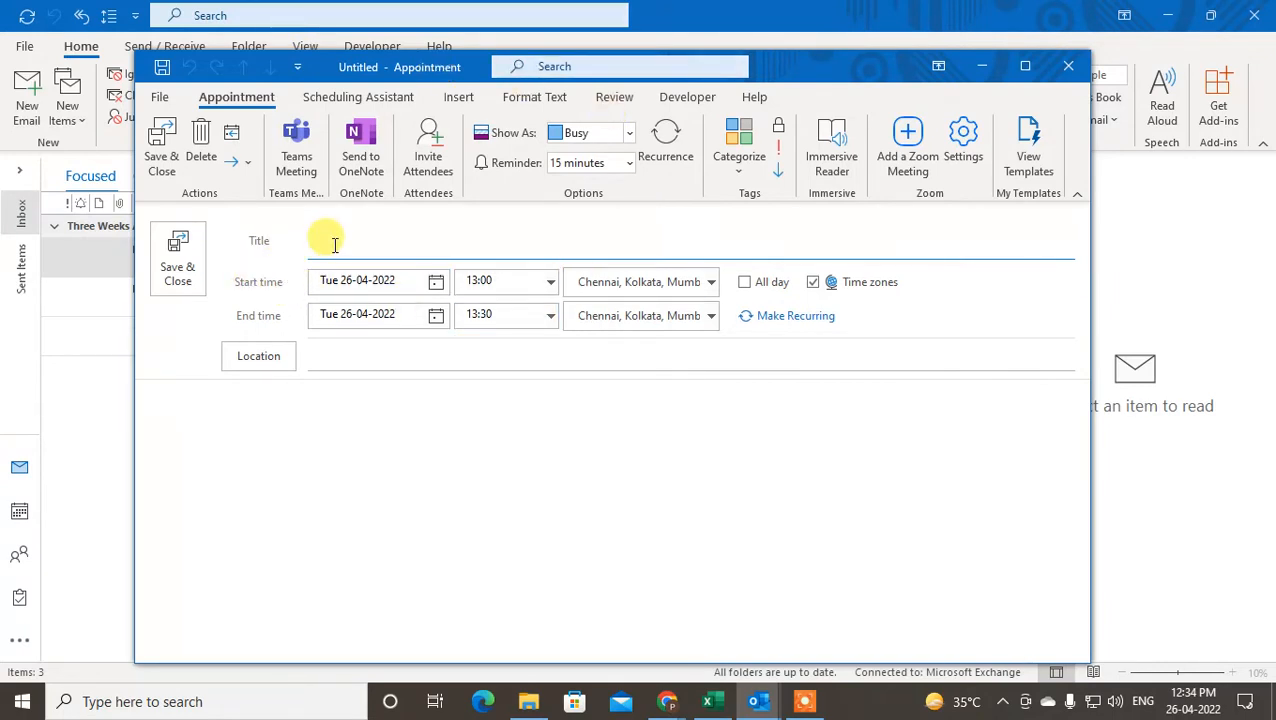
{"action": "type", "text": "ne"}
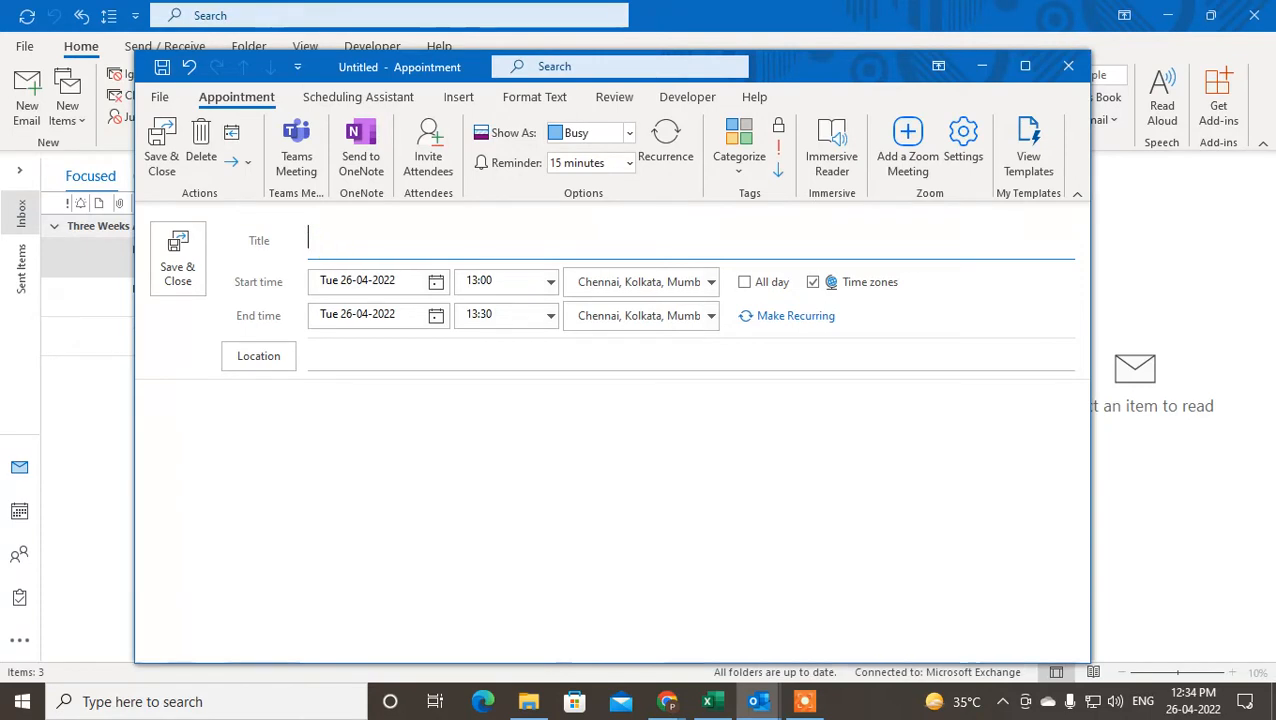
{"action": "type", "text": "tcast m"}
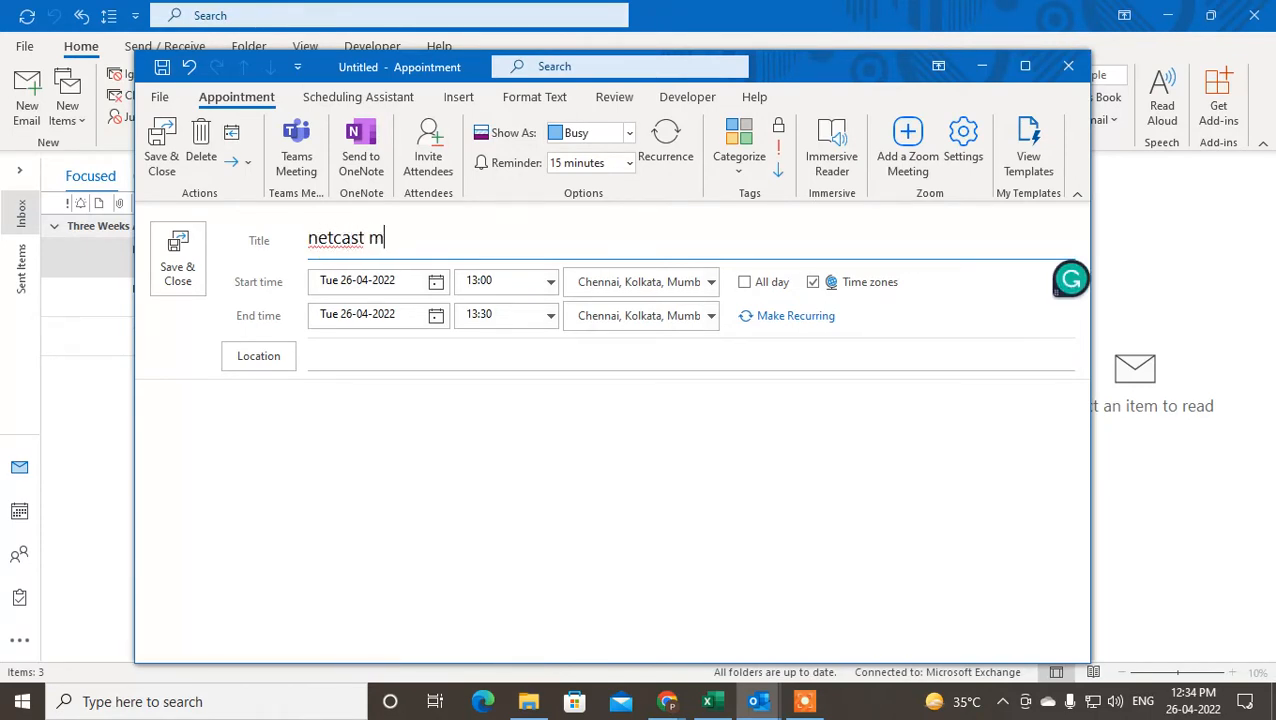
{"action": "type", "text": "eetings appoint"}
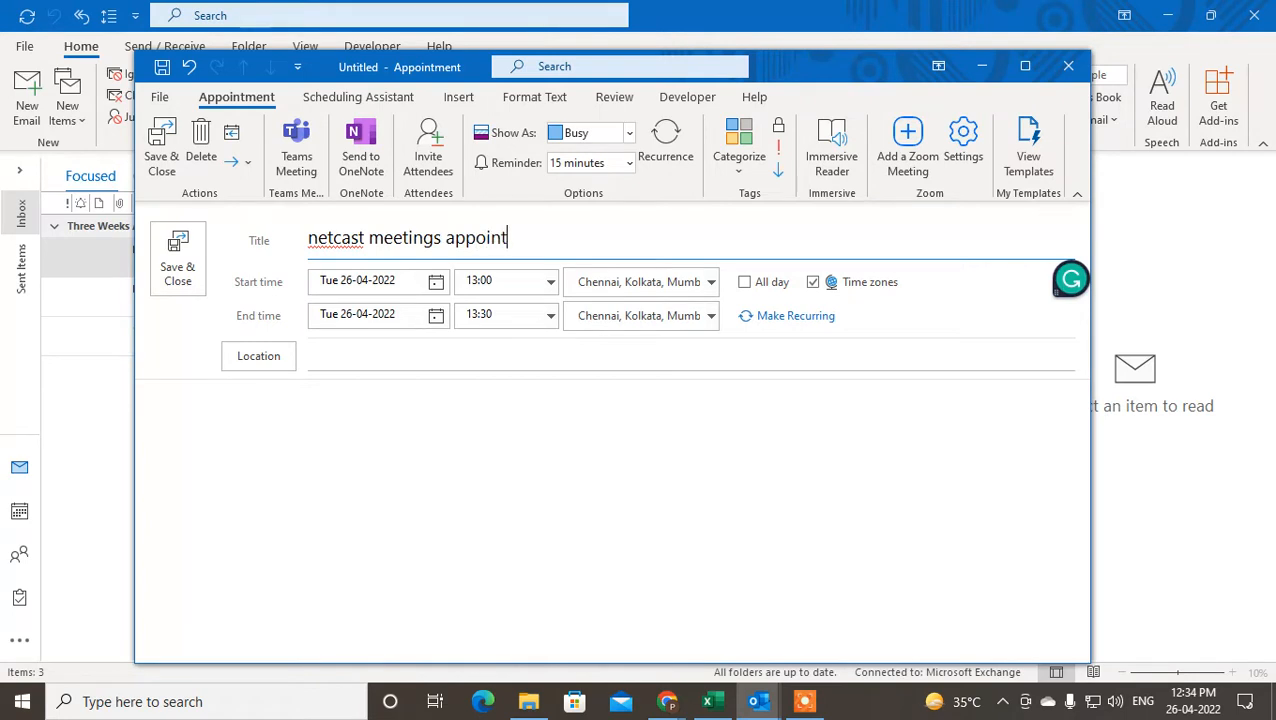
Set the appointment's start date to Wed 27-04-2022 and its start time to 13:00
{"action": "left_click", "coordinate": [440, 283]}
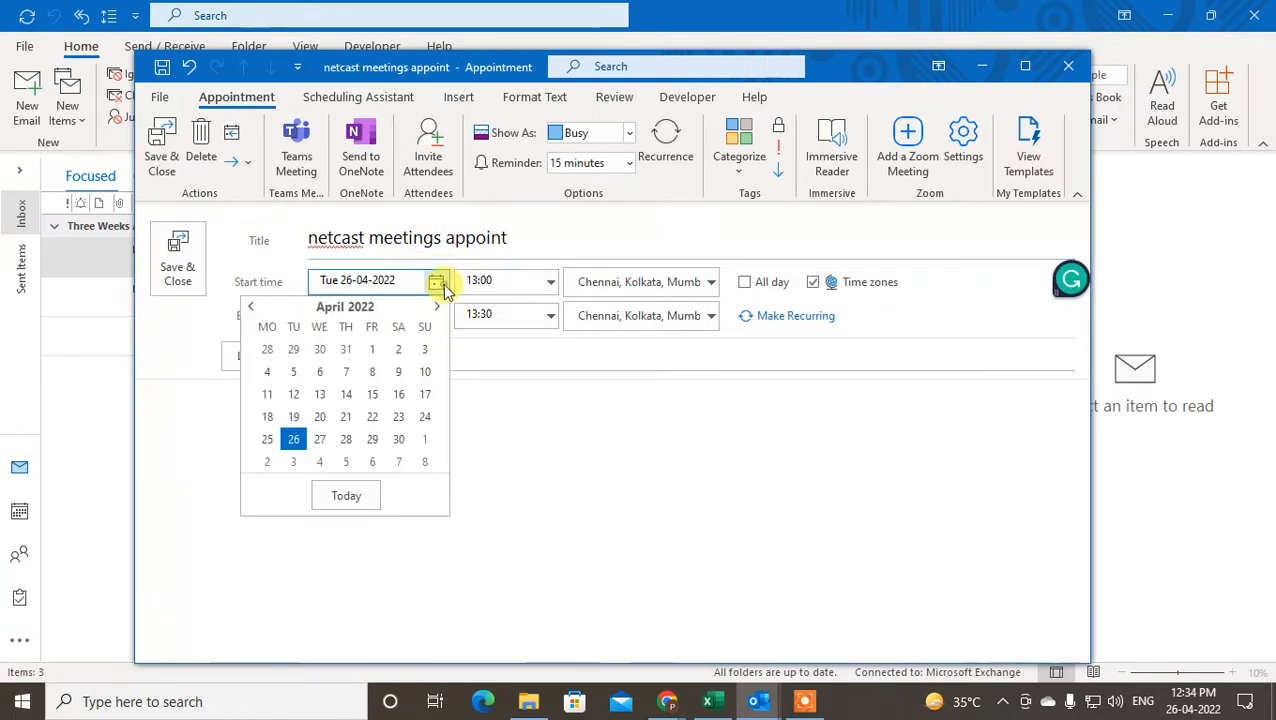
{"action": "left_click", "coordinate": [320, 439]}
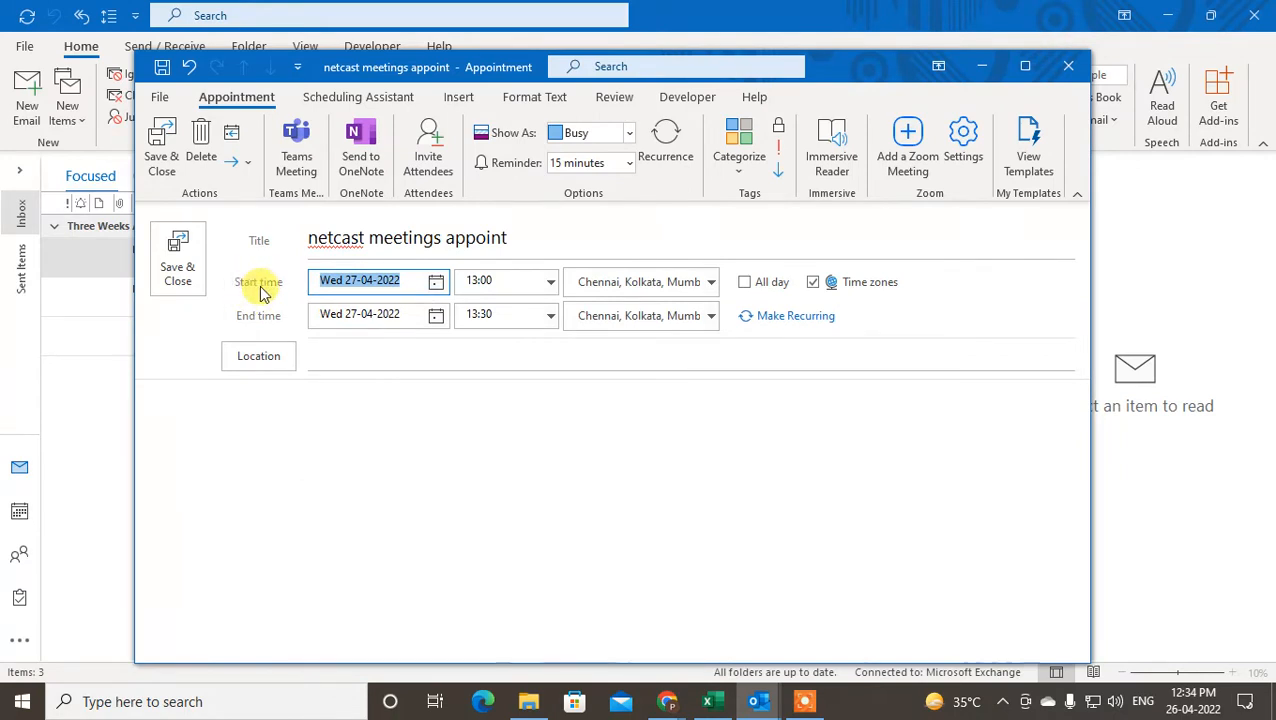
{"action": "left_click", "coordinate": [501, 280]}
{"action": "left_click", "coordinate": [550, 281]}
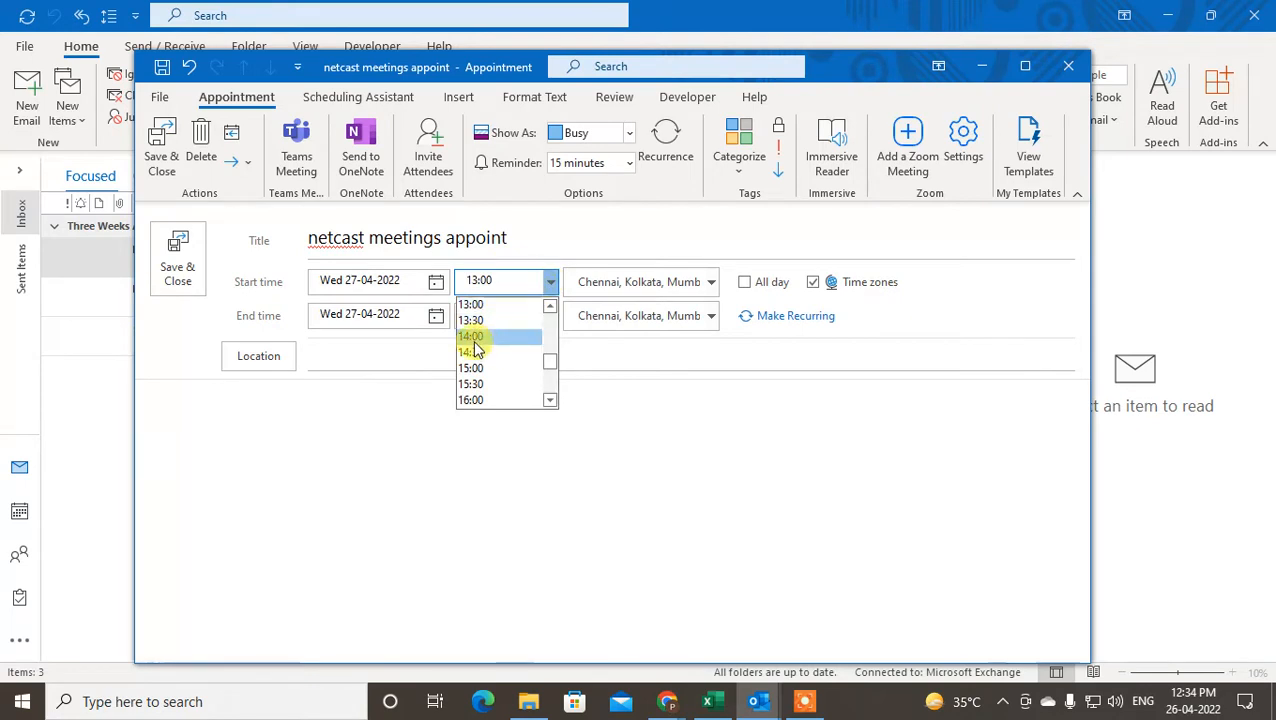
{"action": "left_click", "coordinate": [472, 298]}
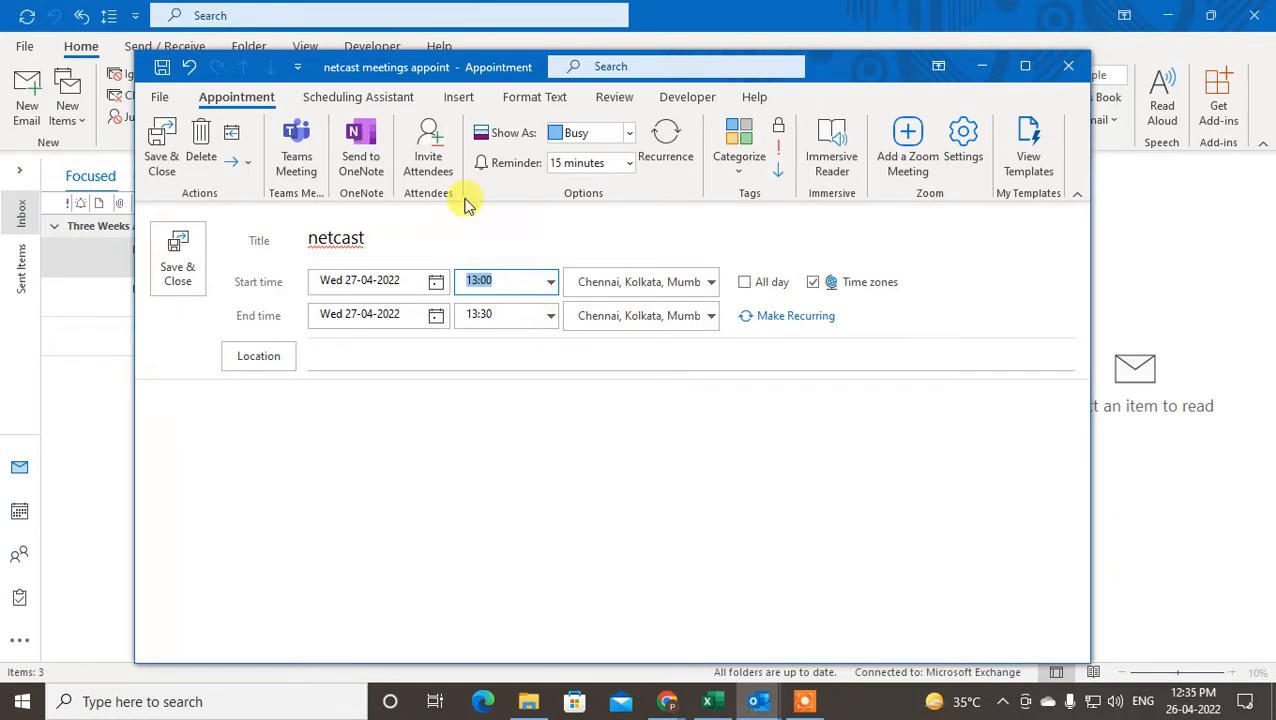
{"action": "left_click_drag", "start_coordinate": [485, 66], "coordinate": [532, 61]}
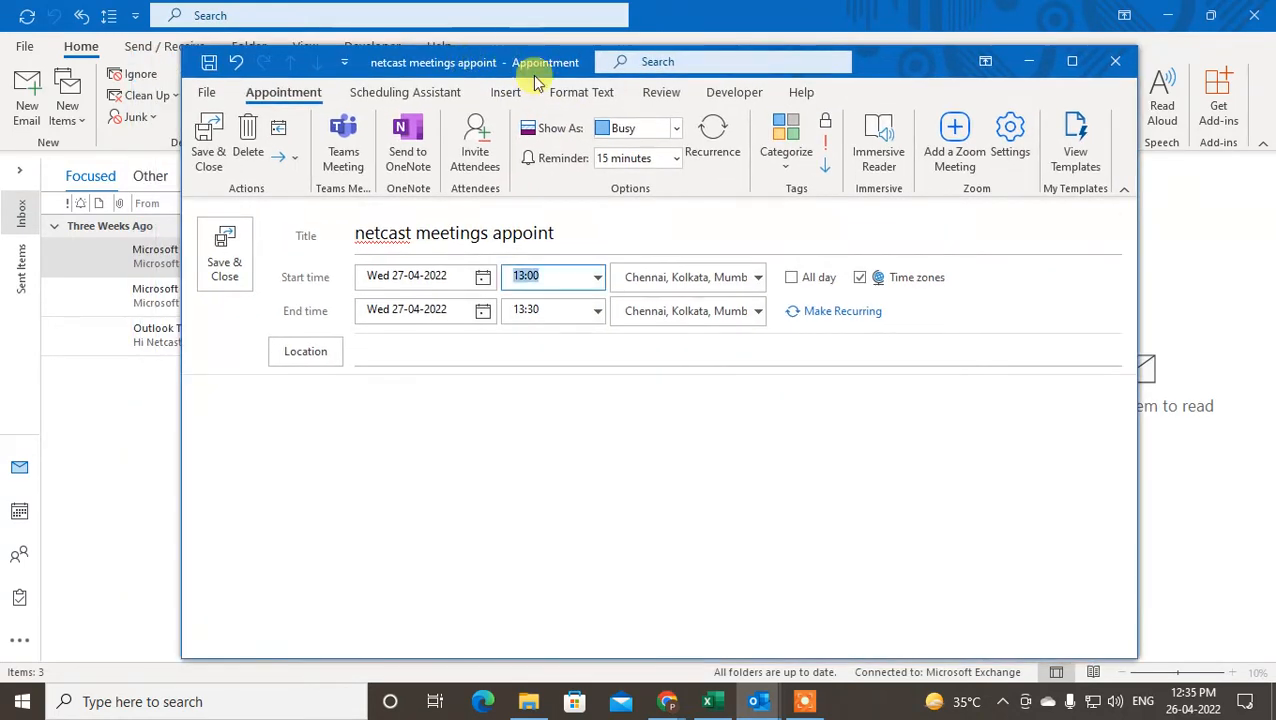
Try the all-day option for the appointment and turn it back off
{"action": "left_click", "coordinate": [791, 279]}
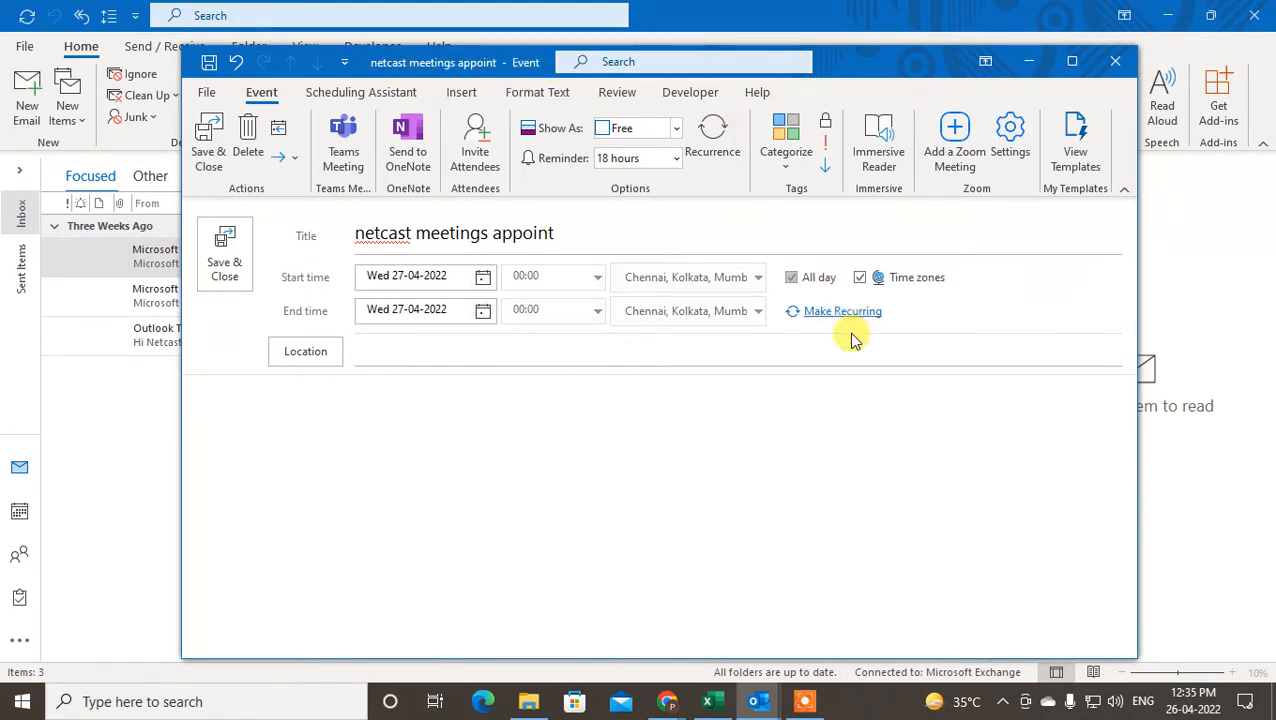
{"action": "left_click", "coordinate": [791, 278]}
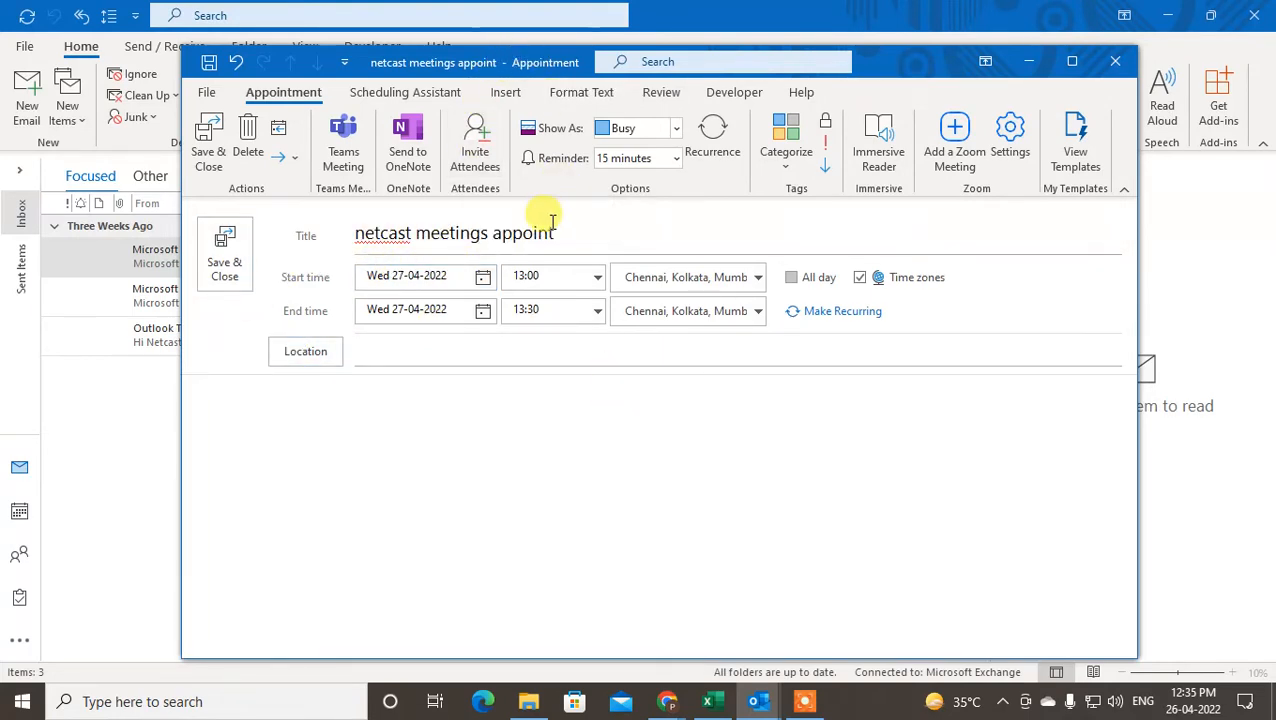
{"action": "left_click_drag", "start_coordinate": [886, 60], "coordinate": [907, 76]}
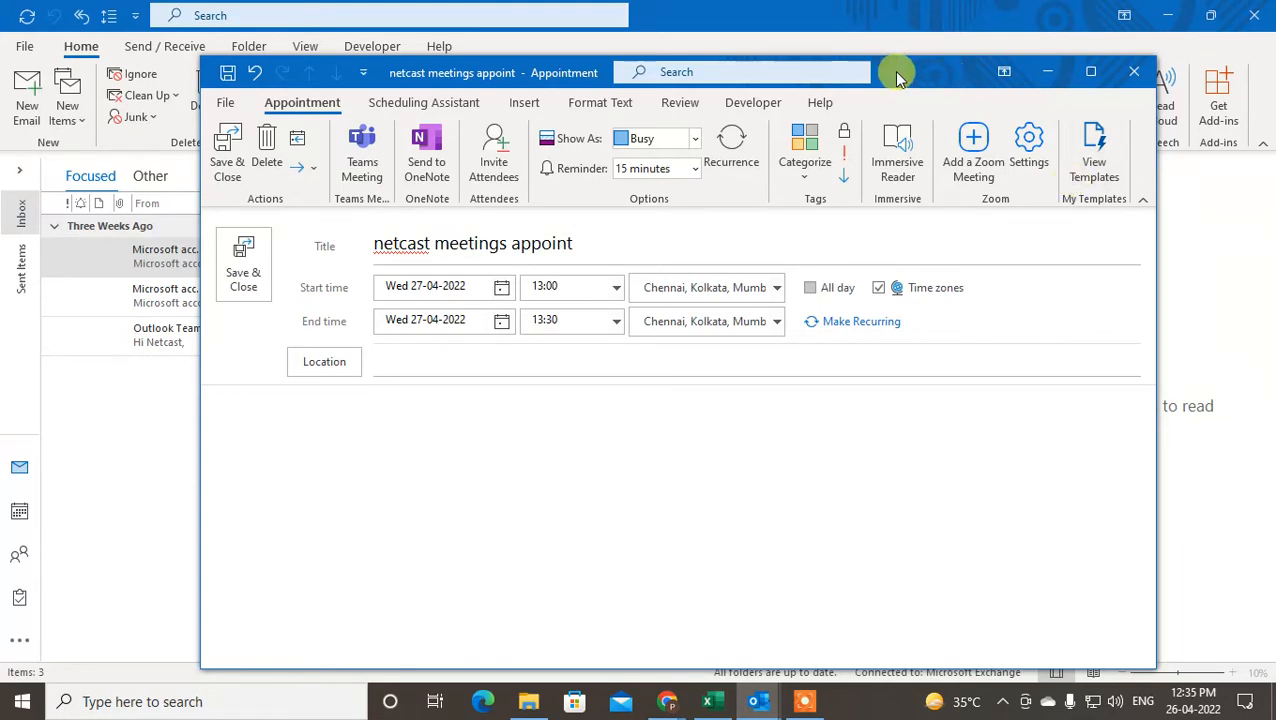
Invite attendees, adding the suggested Gmail contact and the "netcast memebers" group twice as required attendees
{"action": "left_click", "coordinate": [493, 165]}
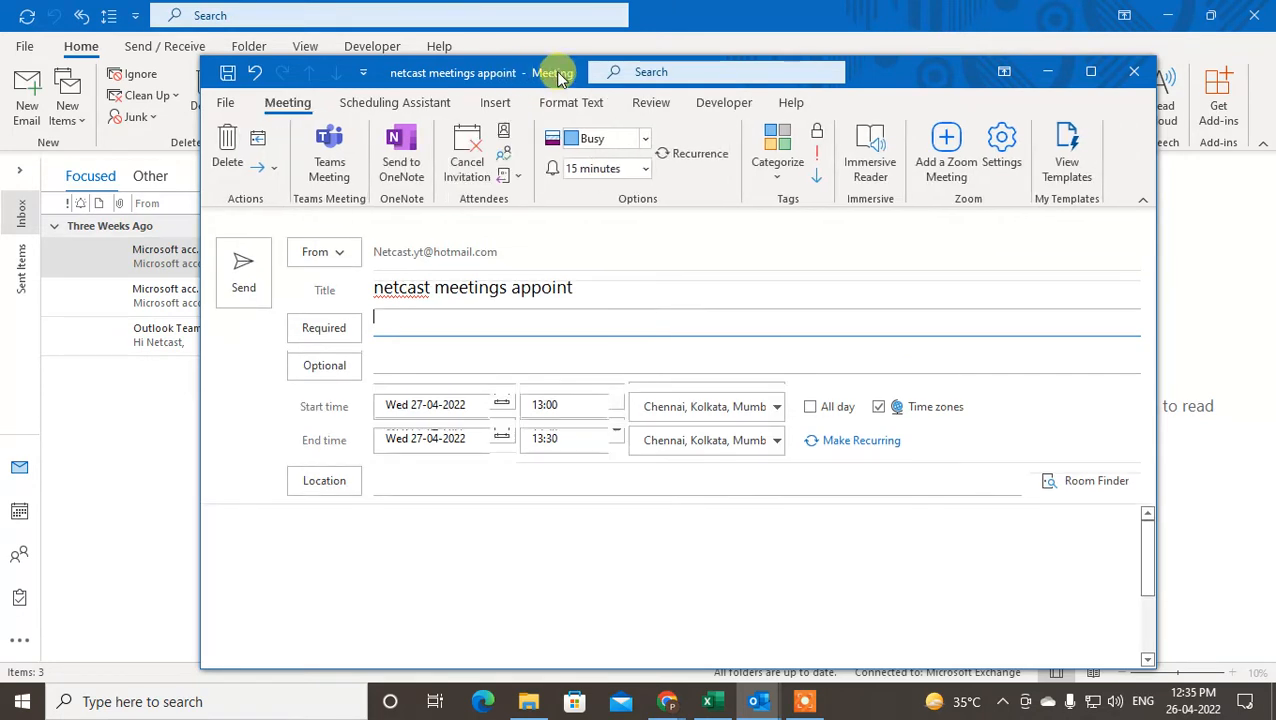
{"action": "left_click", "coordinate": [455, 336]}
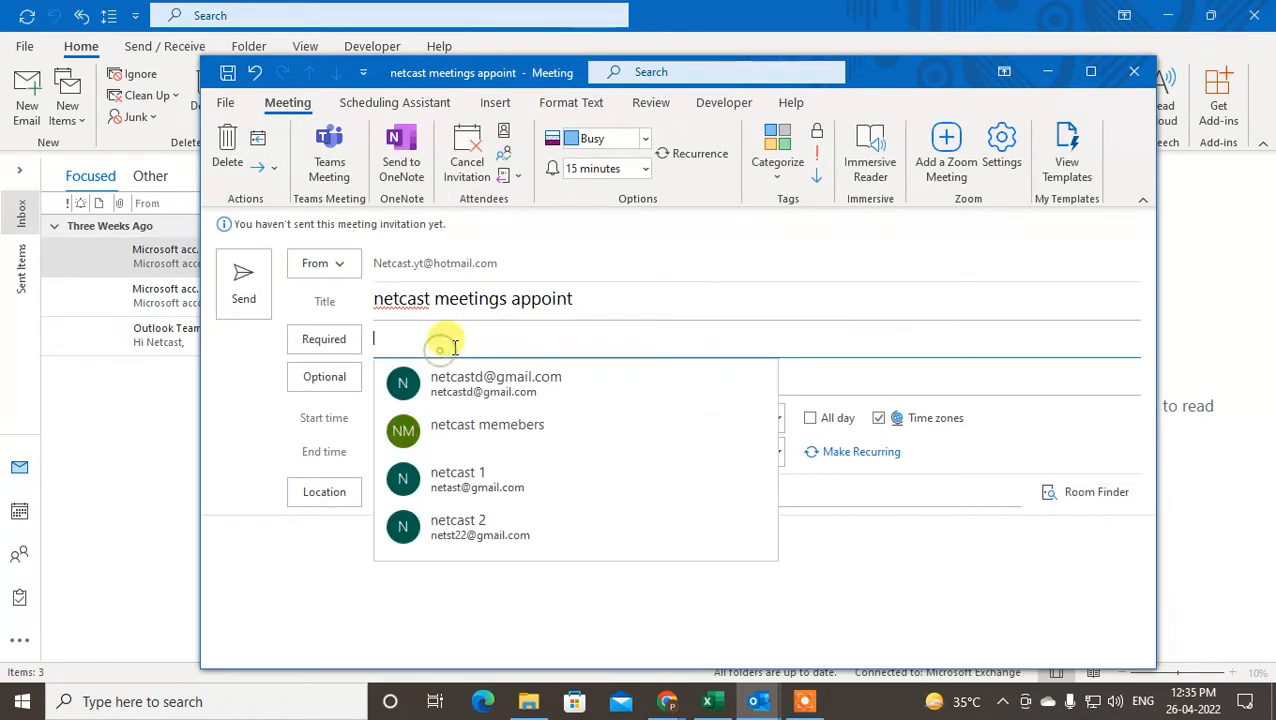
{"action": "left_click", "coordinate": [530, 390]}
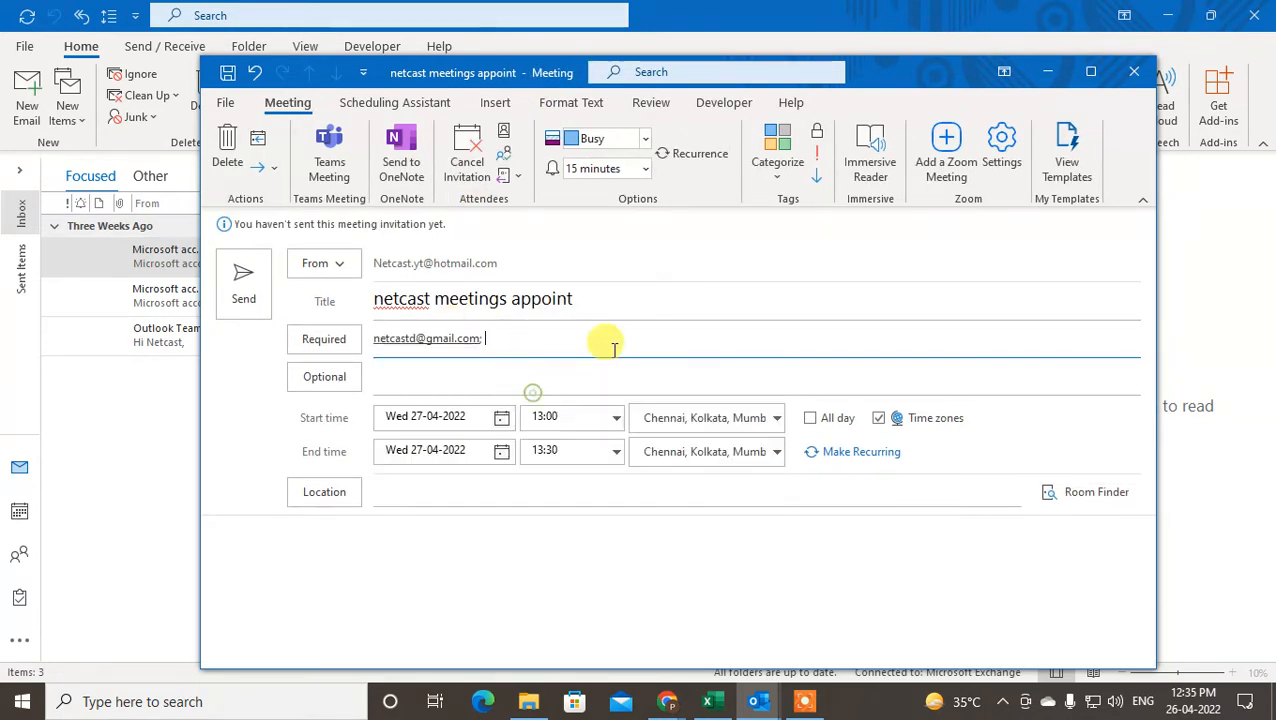
{"action": "left_click", "coordinate": [580, 340]}
{"action": "left_click", "coordinate": [565, 376]}
{"action": "left_click", "coordinate": [622, 338]}
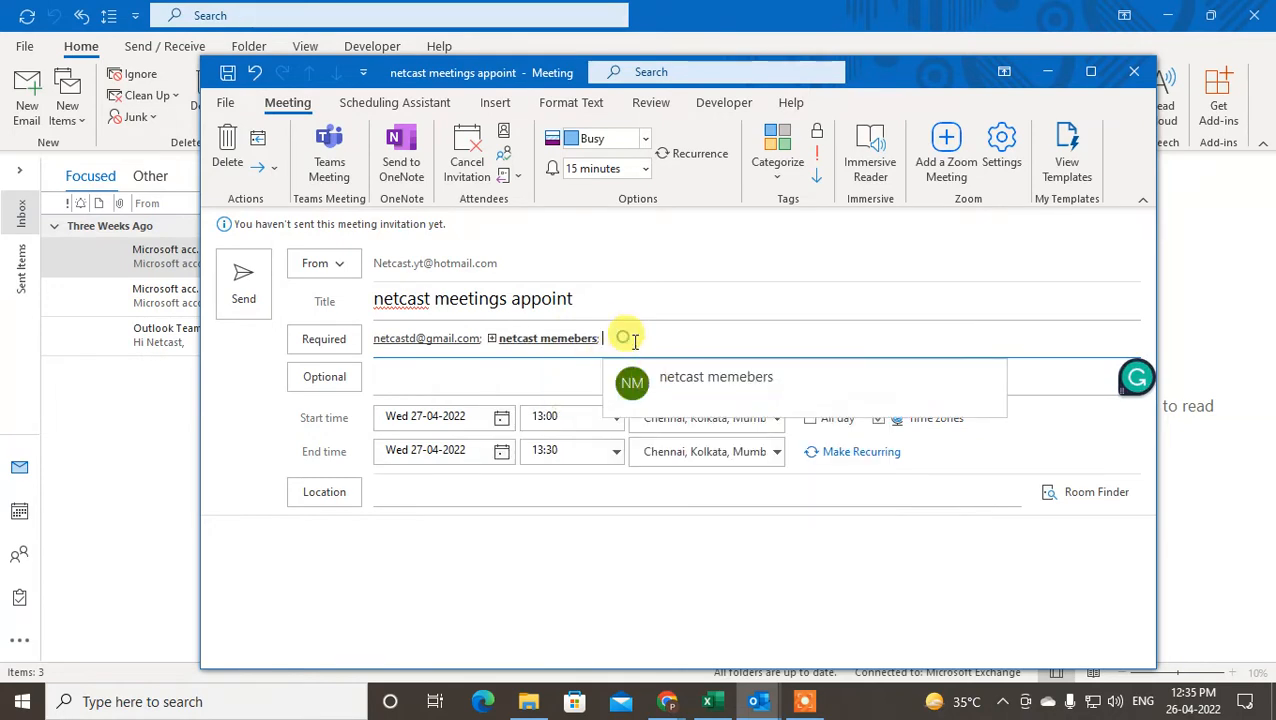
{"action": "left_click", "coordinate": [628, 388]}
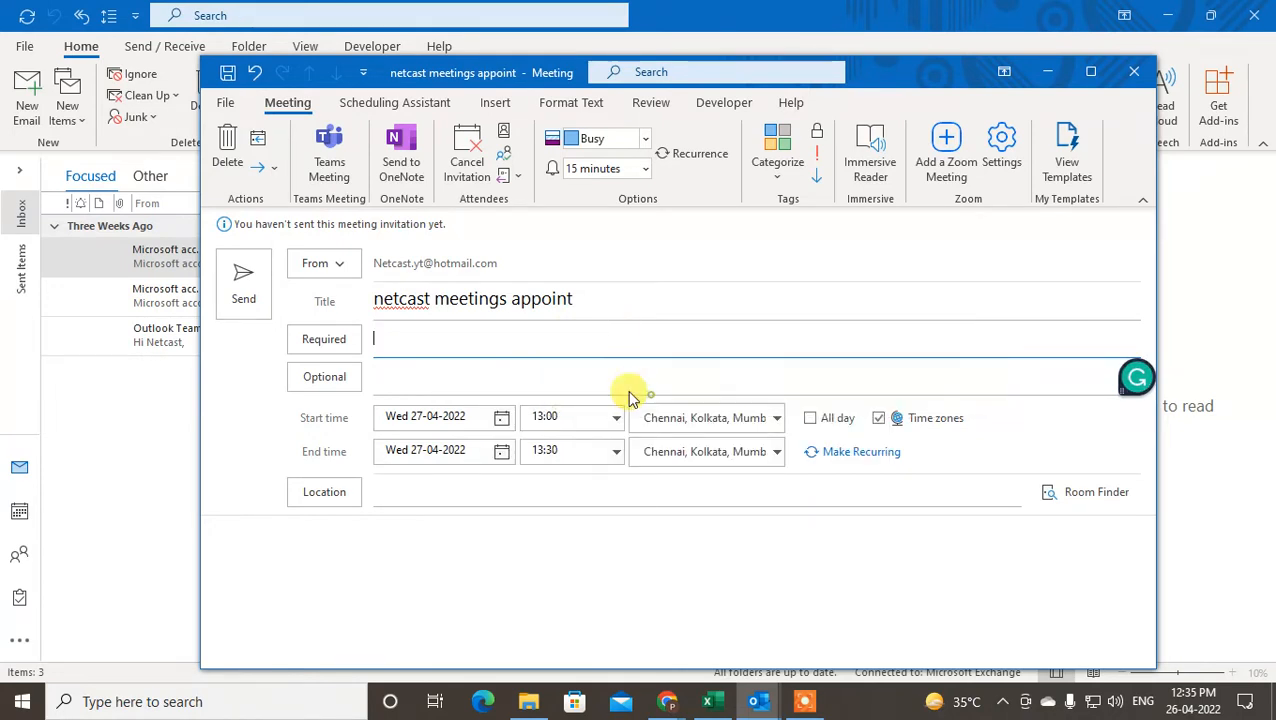
Add the "netcast memebers" group twice as optional attendees of the meeting
{"action": "left_click", "coordinate": [399, 368]}
{"action": "left_click", "coordinate": [458, 460]}
{"action": "left_click", "coordinate": [540, 385]}
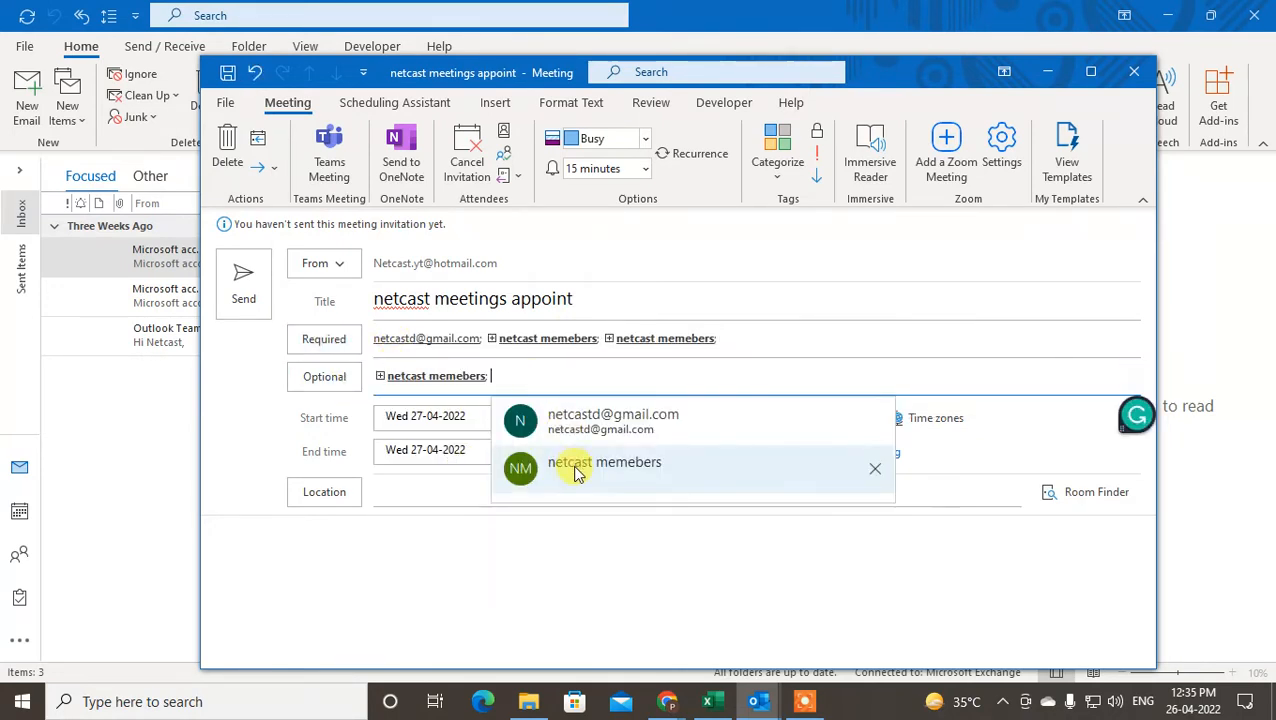
{"action": "left_click", "coordinate": [580, 466]}
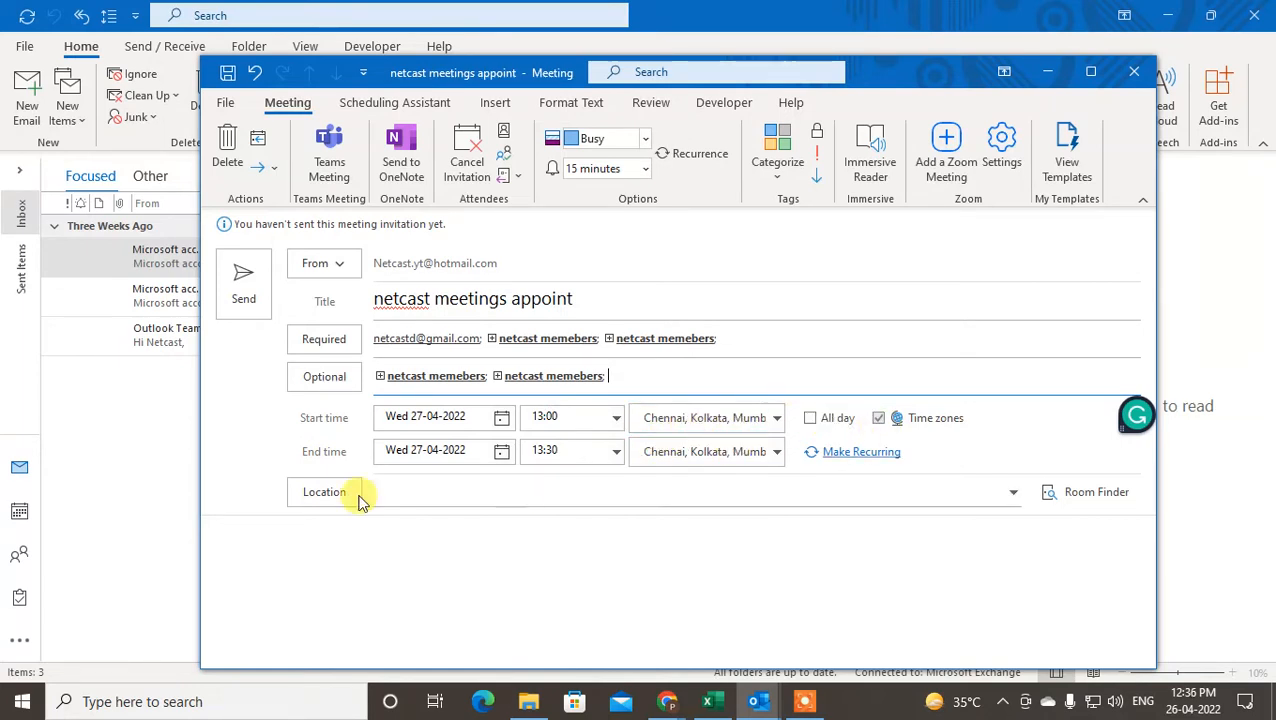
Set the meeting location to "conference room on 4 th floor a wing"
{"action": "left_click", "coordinate": [440, 490]}
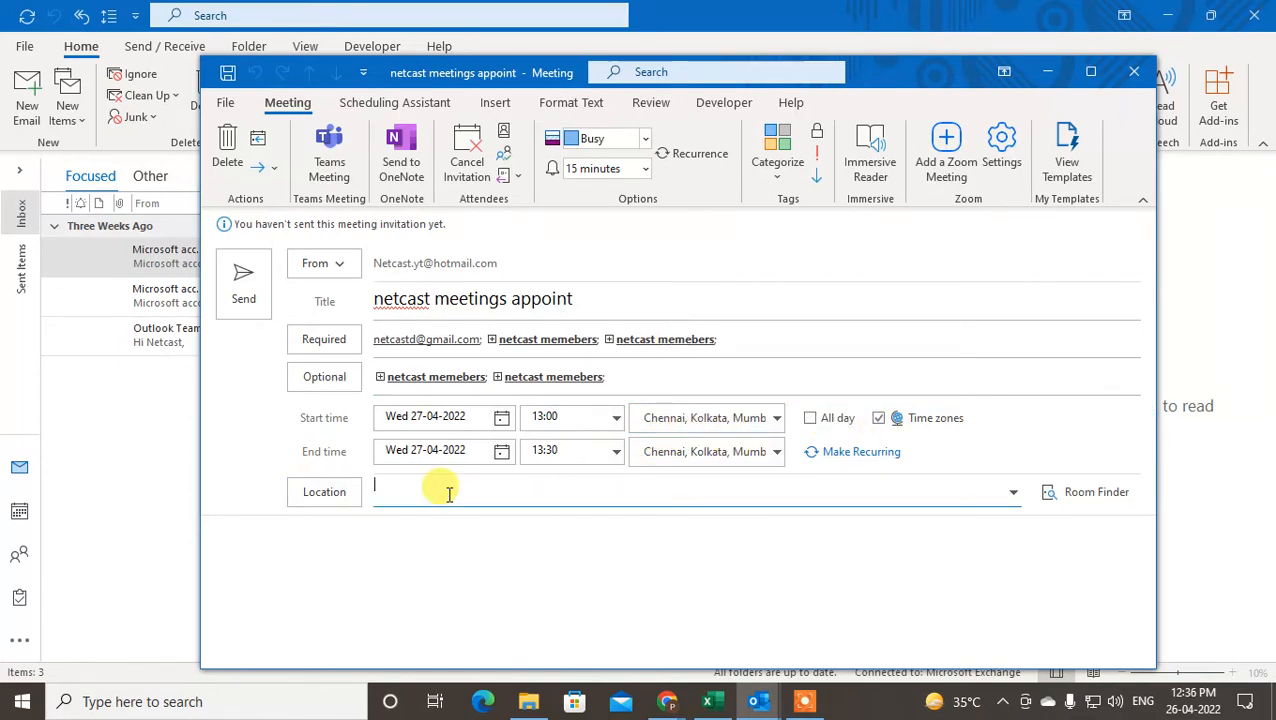
{"action": "key", "text": "BackSpace"}
{"action": "key", "text": "BackSpace"}
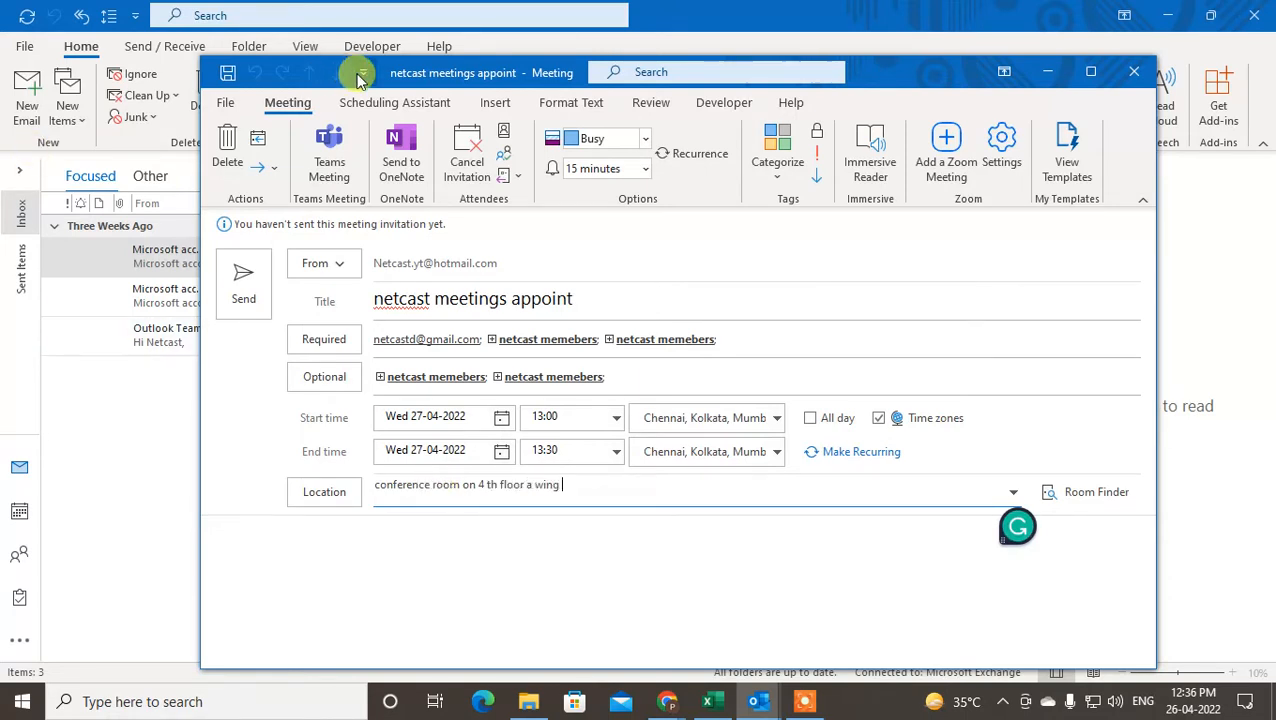
Cancel the invitation and invite the attendees again, twice over, to compare the appointment and meeting forms
{"action": "left_click", "coordinate": [464, 157]}
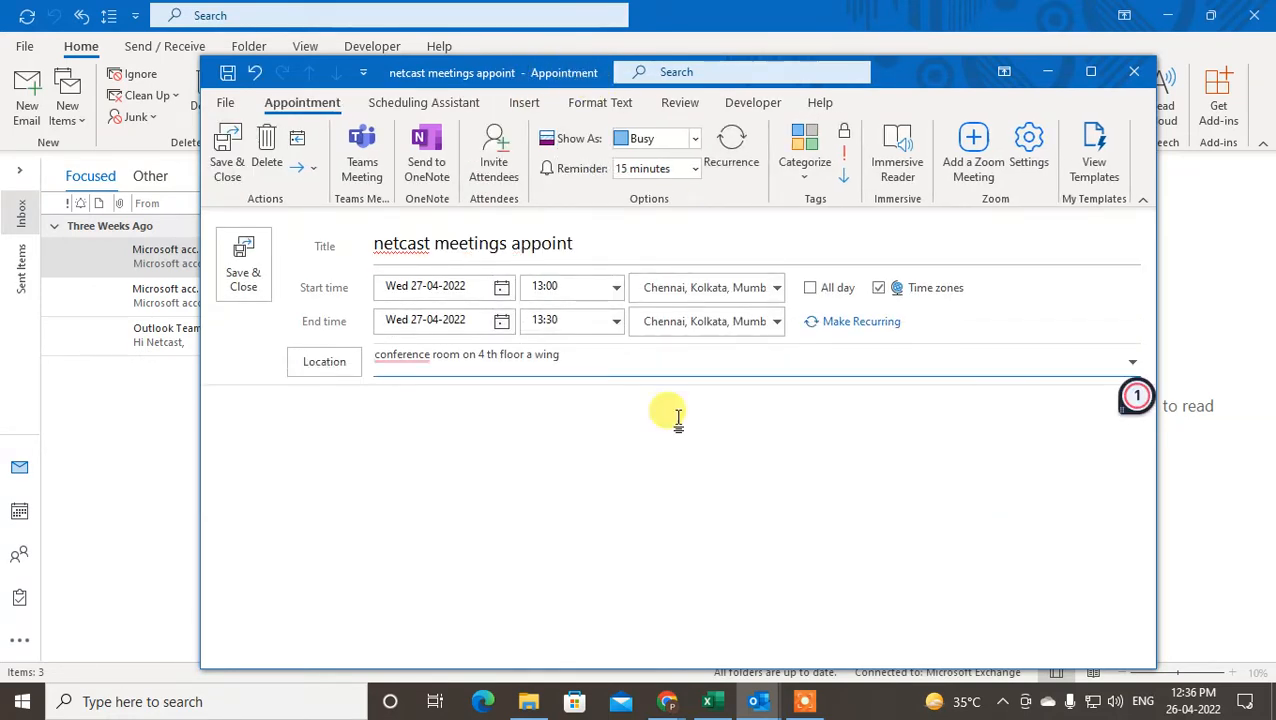
{"action": "right_click", "coordinate": [405, 362]}
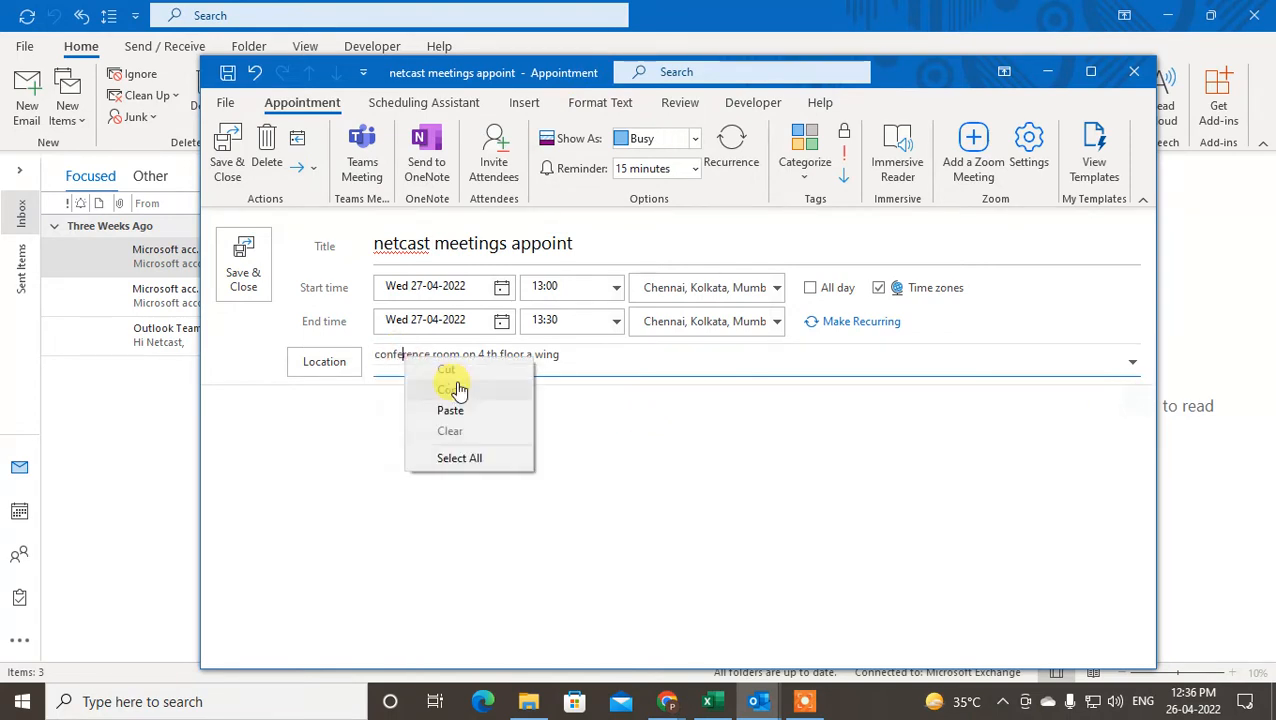
{"action": "left_click", "coordinate": [940, 432]}
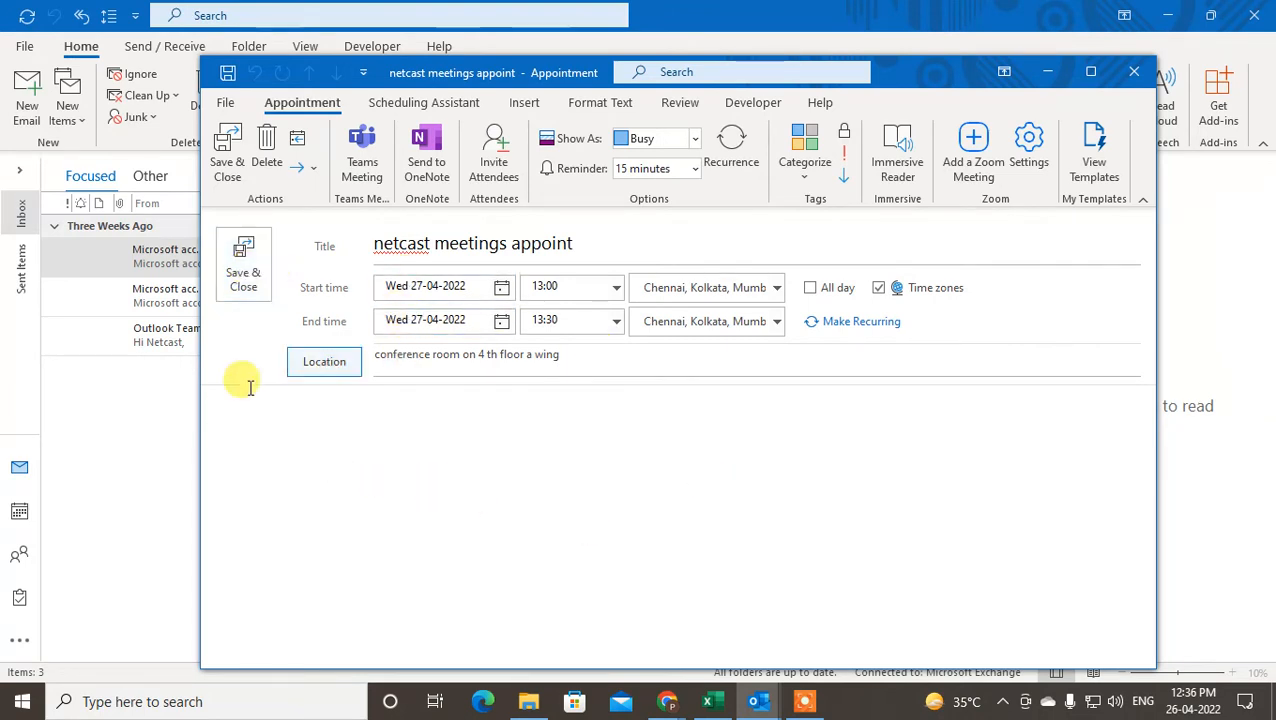
{"action": "left_click", "coordinate": [497, 165]}
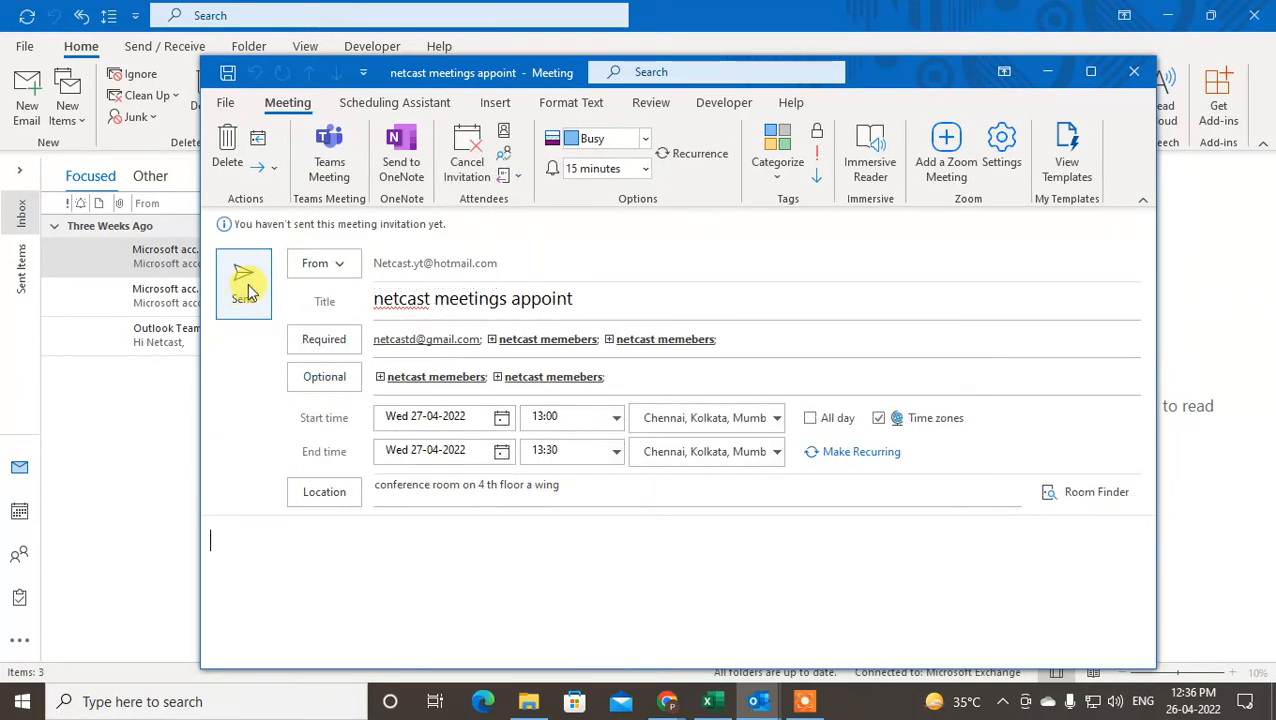
{"action": "left_click", "coordinate": [472, 155]}
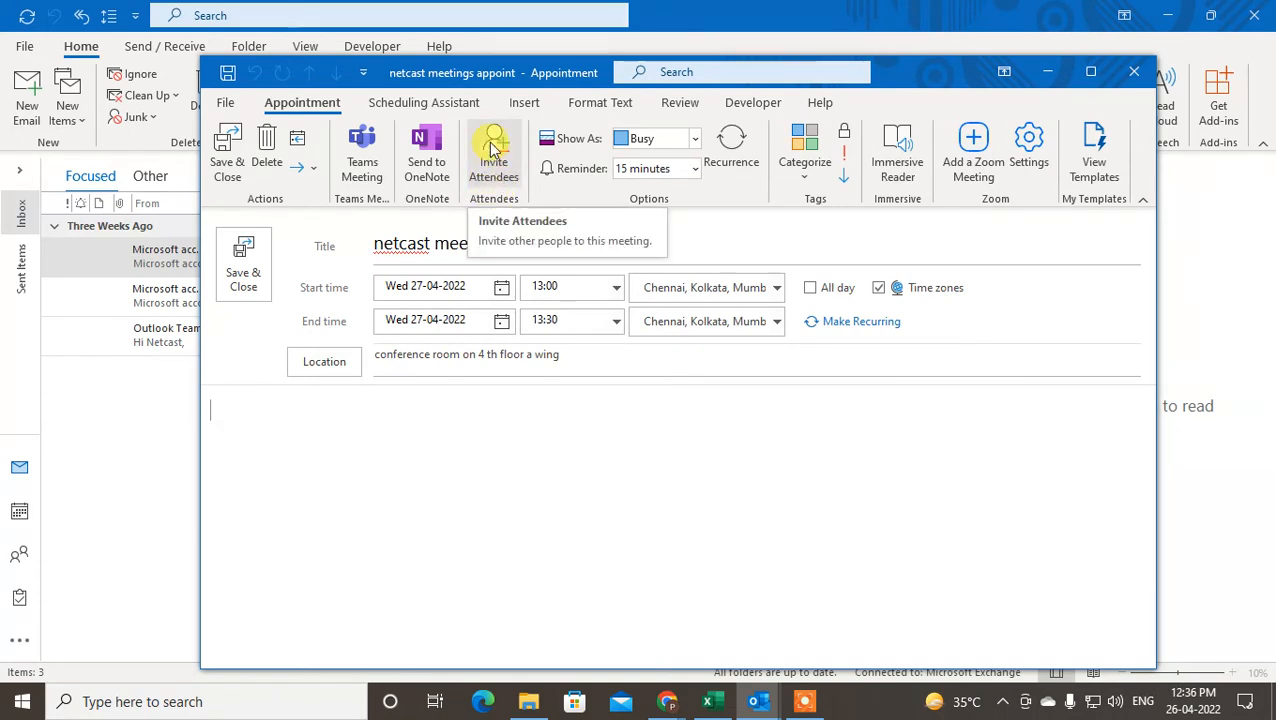
{"action": "left_click", "coordinate": [494, 168]}
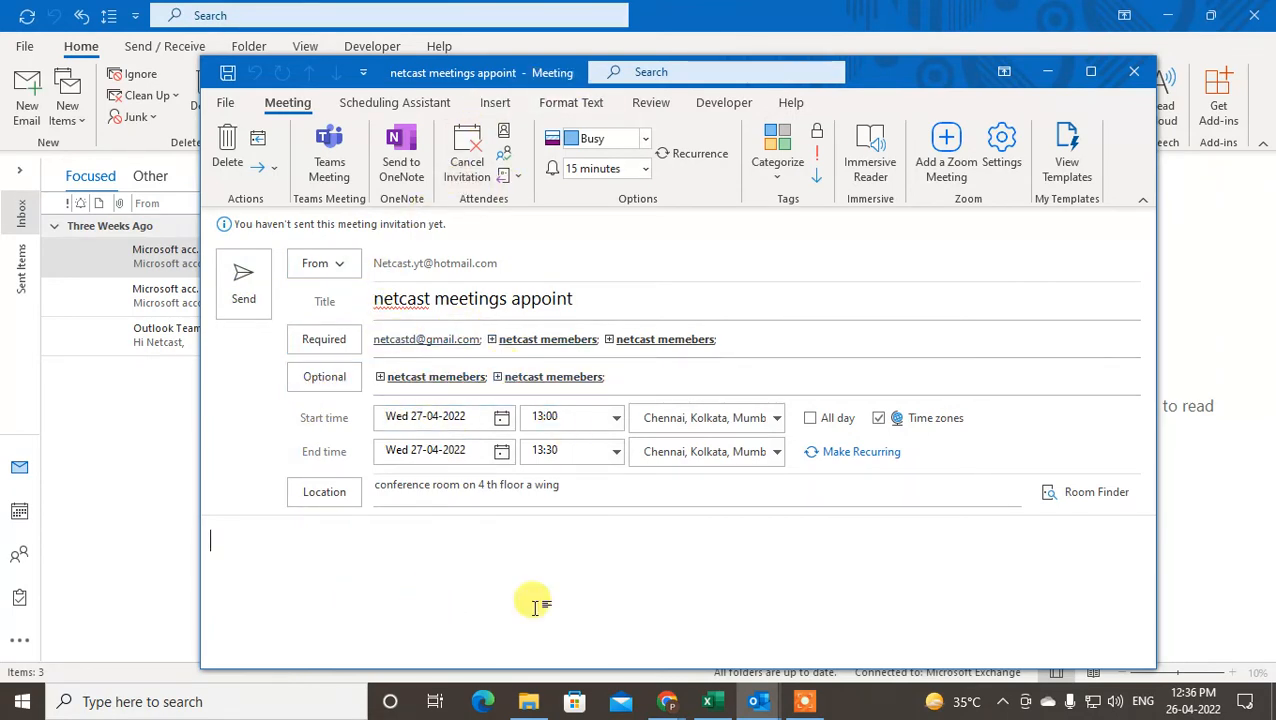
Write the meeting notes "# discuss about projects" and, on a second line, "Disscuss about new products"
{"action": "left_click", "coordinate": [257, 539]}
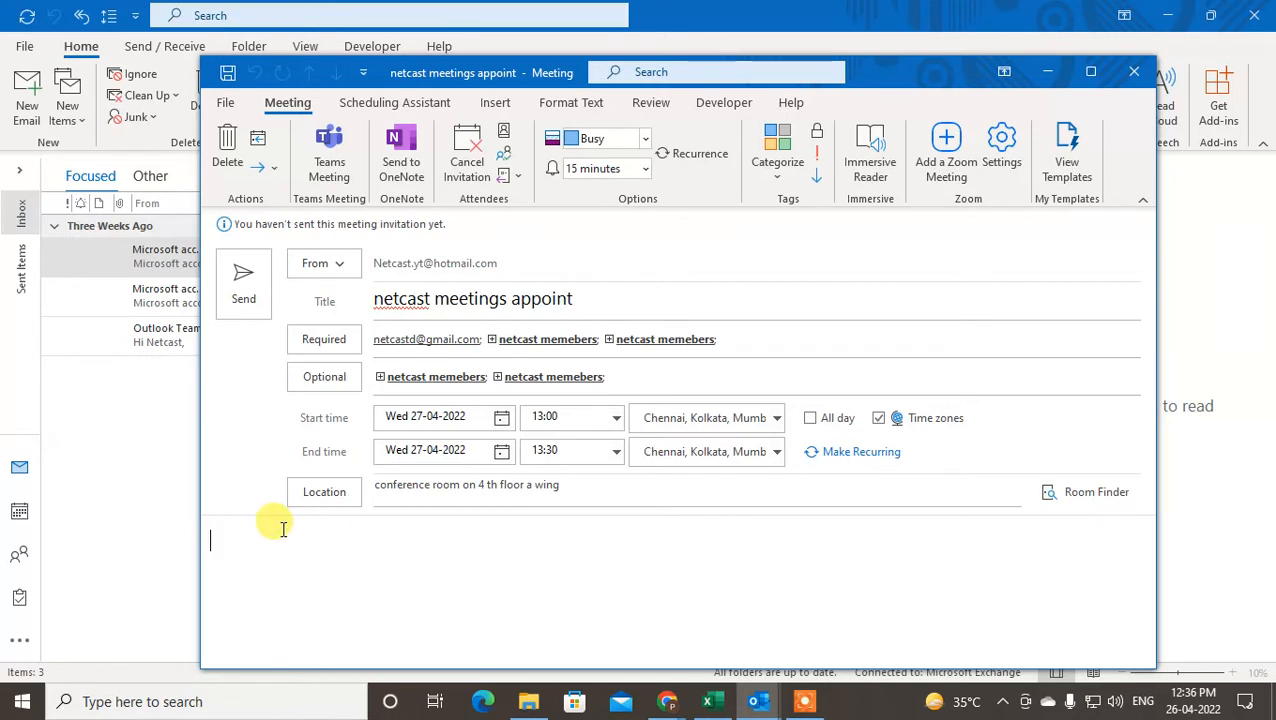
{"action": "type", "text": "S"}
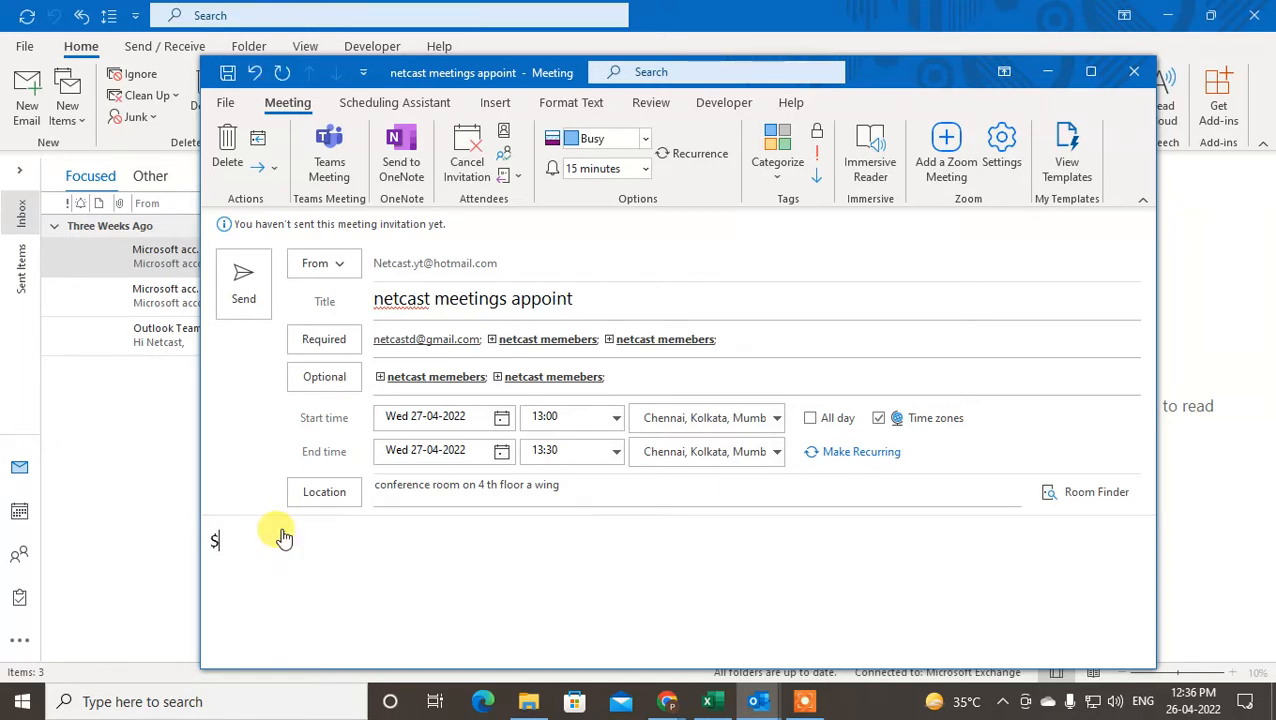
{"action": "key", "text": "BackSpace"}
{"action": "type", "text": "# discuss about"}
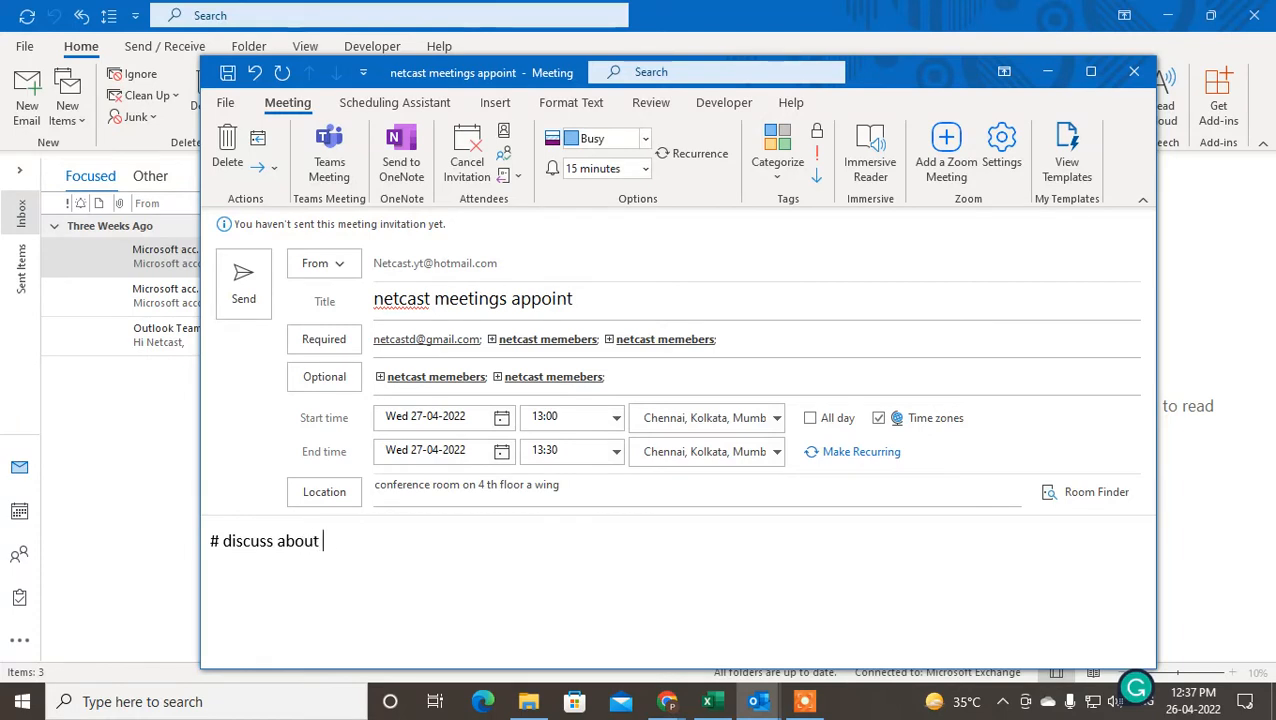
{"action": "type", "text": "projects"}
{"action": "key", "text": "Return"}
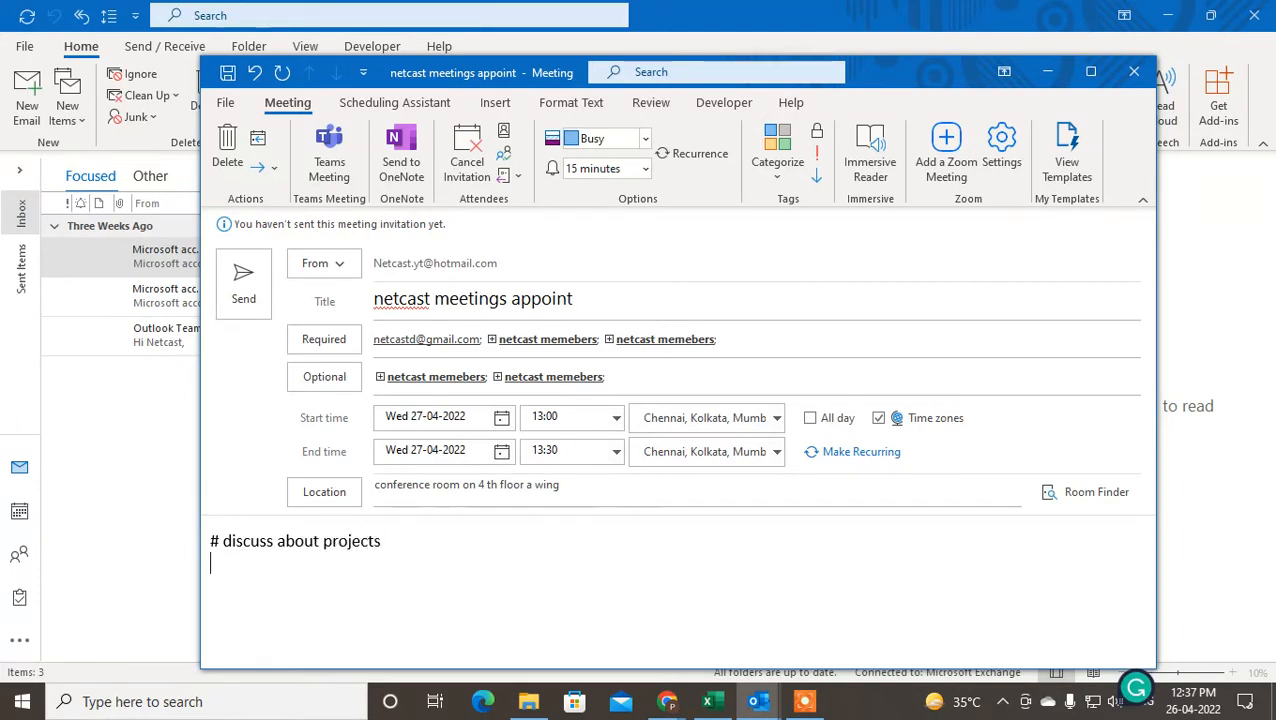
{"action": "type", "text": "disscuss ab"}
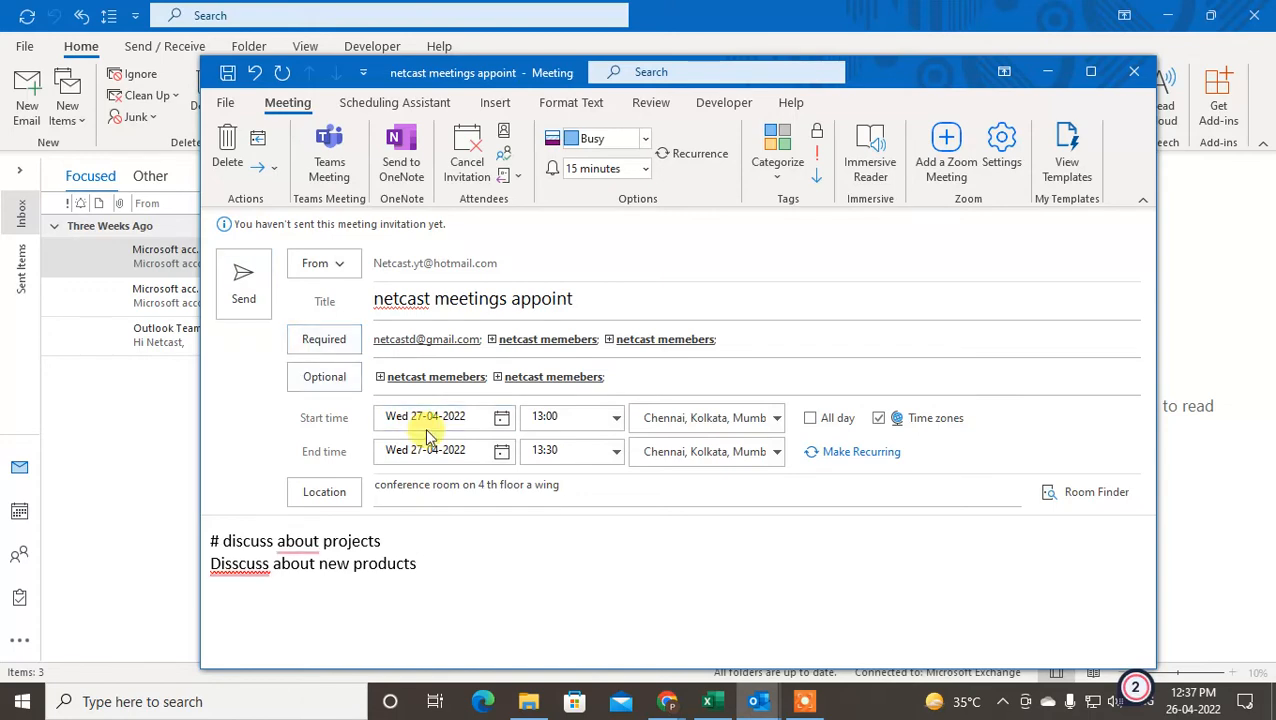
Cancel the meeting invitation to turn the item back into a plain appointment
{"action": "left_click", "coordinate": [467, 167]}
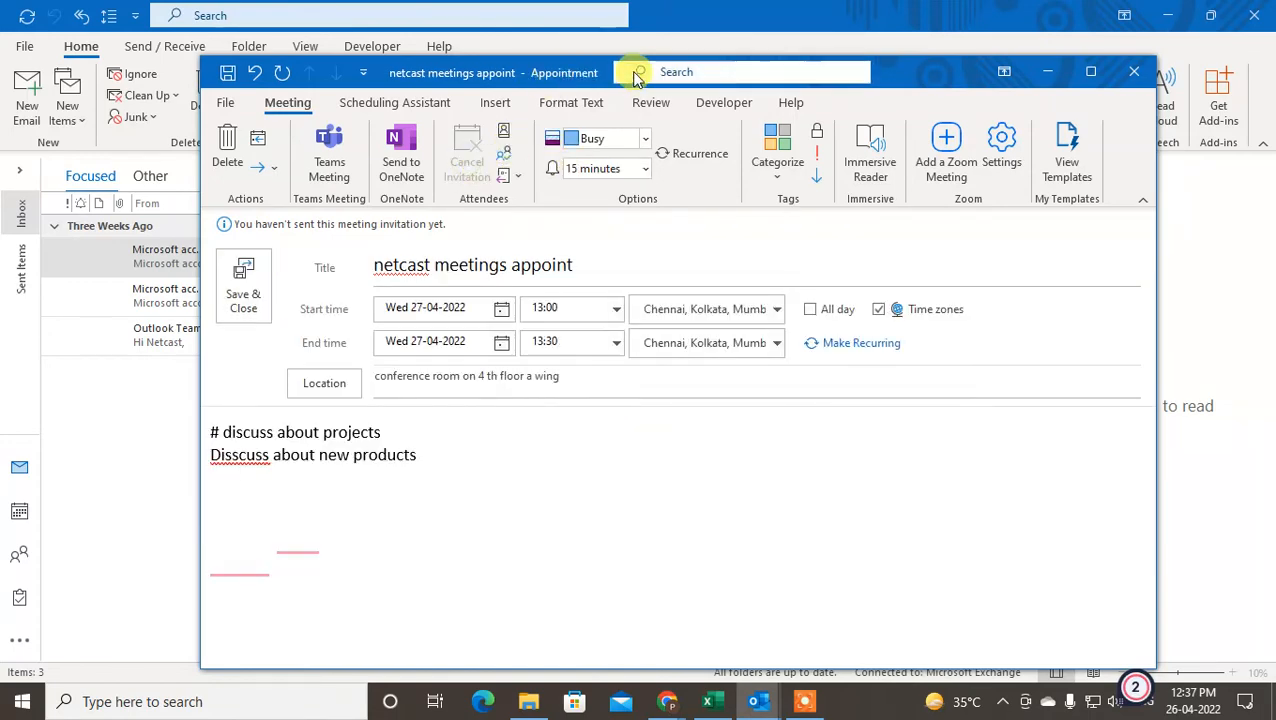
Save and close the netcast meetings appointment and open the calendar
{"action": "left_click", "coordinate": [230, 258]}
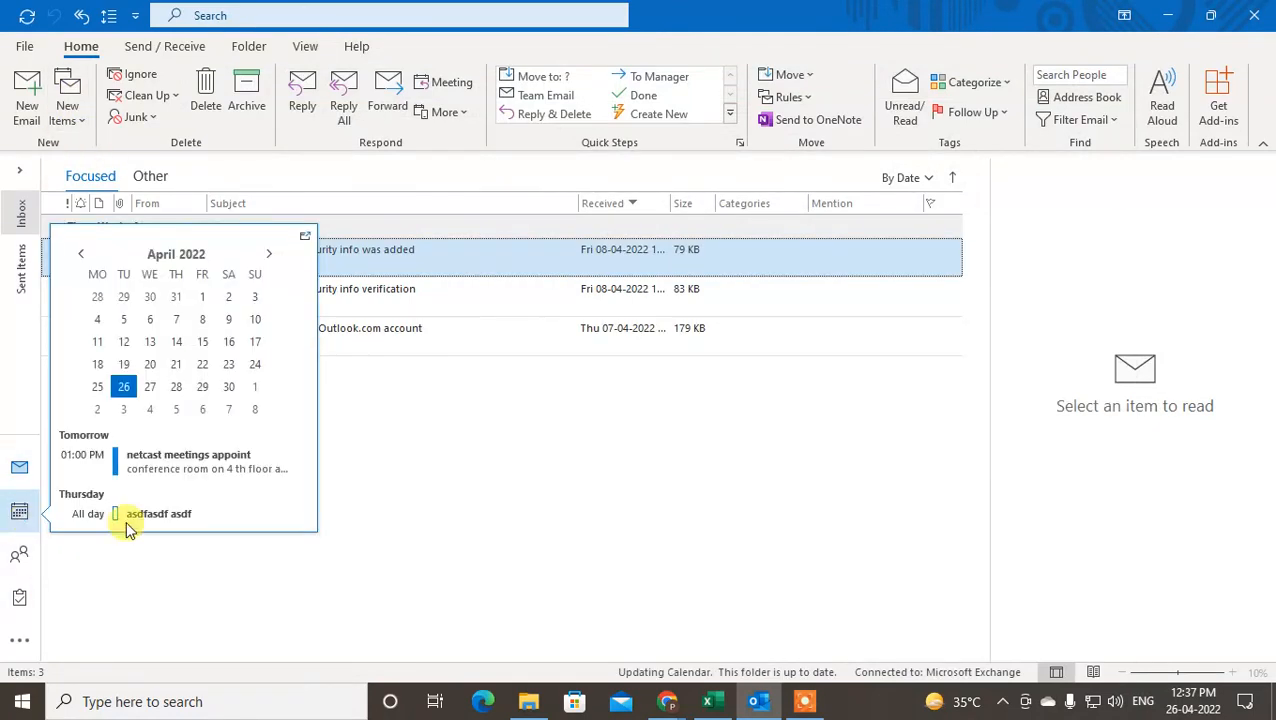
{"action": "left_click", "coordinate": [14, 514]}
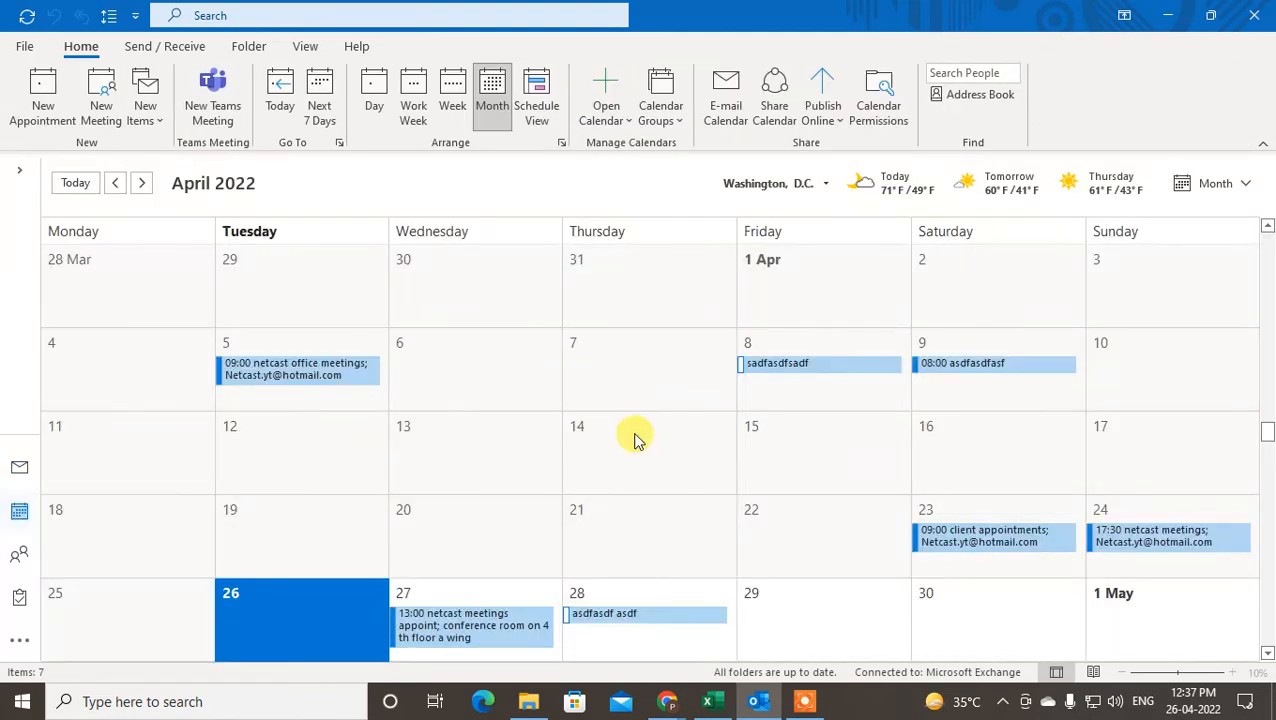
{"action": "left_click", "coordinate": [548, 400]}
{"action": "left_click", "coordinate": [553, 405]}
{"action": "key", "text": "Escape"}
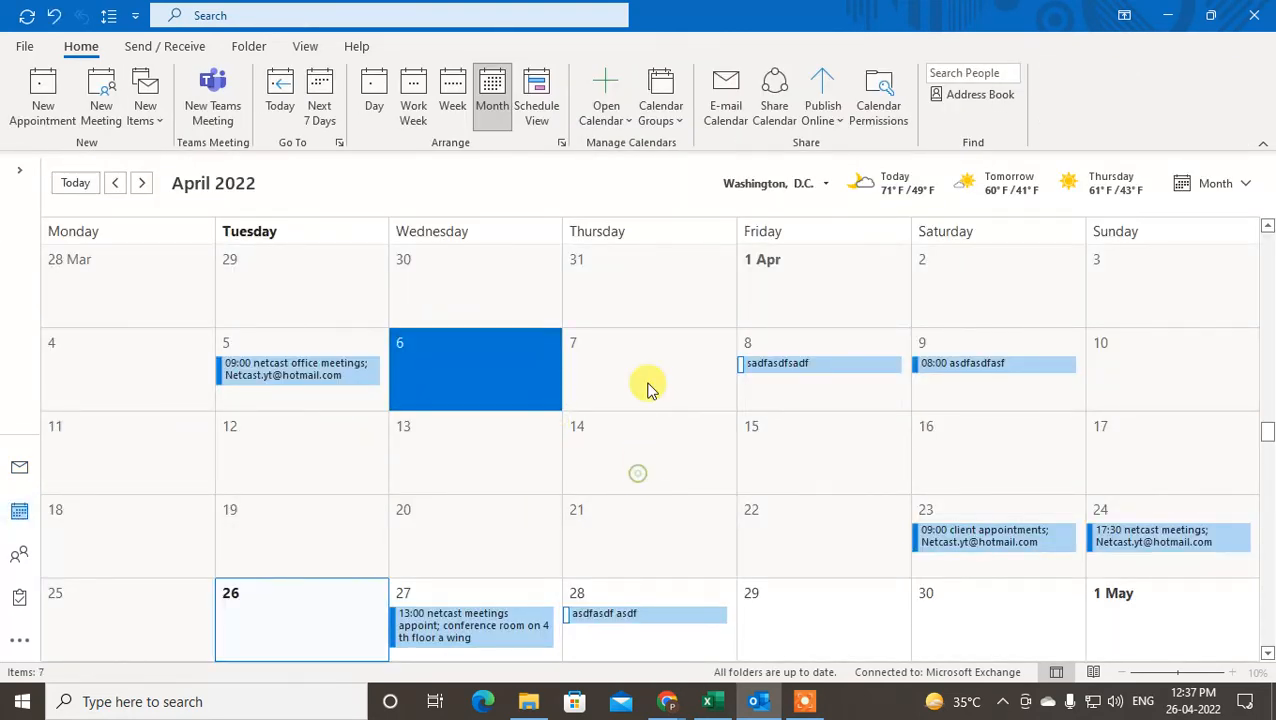
{"action": "left_click", "coordinate": [604, 447]}
{"action": "left_click", "coordinate": [481, 461]}
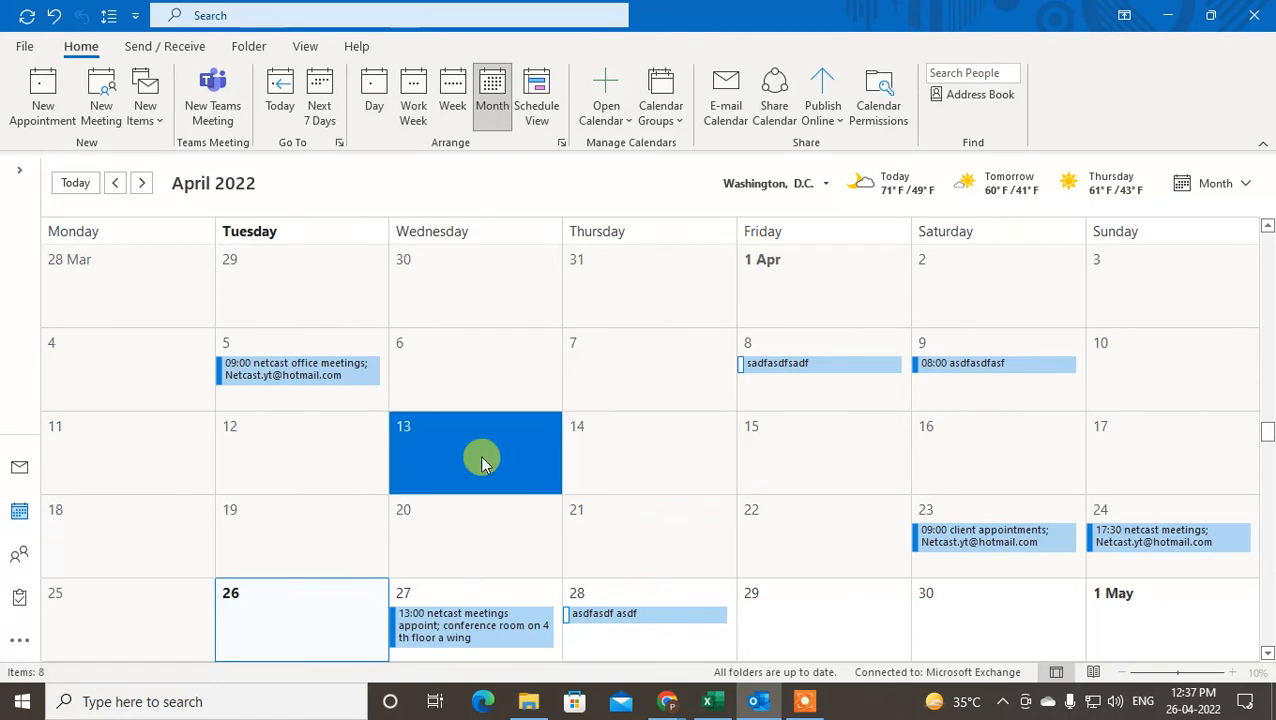
{"action": "left_click", "coordinate": [483, 459]}
Add an appointment titled "appointment with clients" directly on Friday 6 May 2022 in the month calendar
{"action": "scroll", "coordinate": [806, 498], "scroll_direction": "down", "scroll_amount": 3}
{"action": "scroll", "coordinate": [808, 498], "scroll_direction": "down", "scroll_amount": 1}
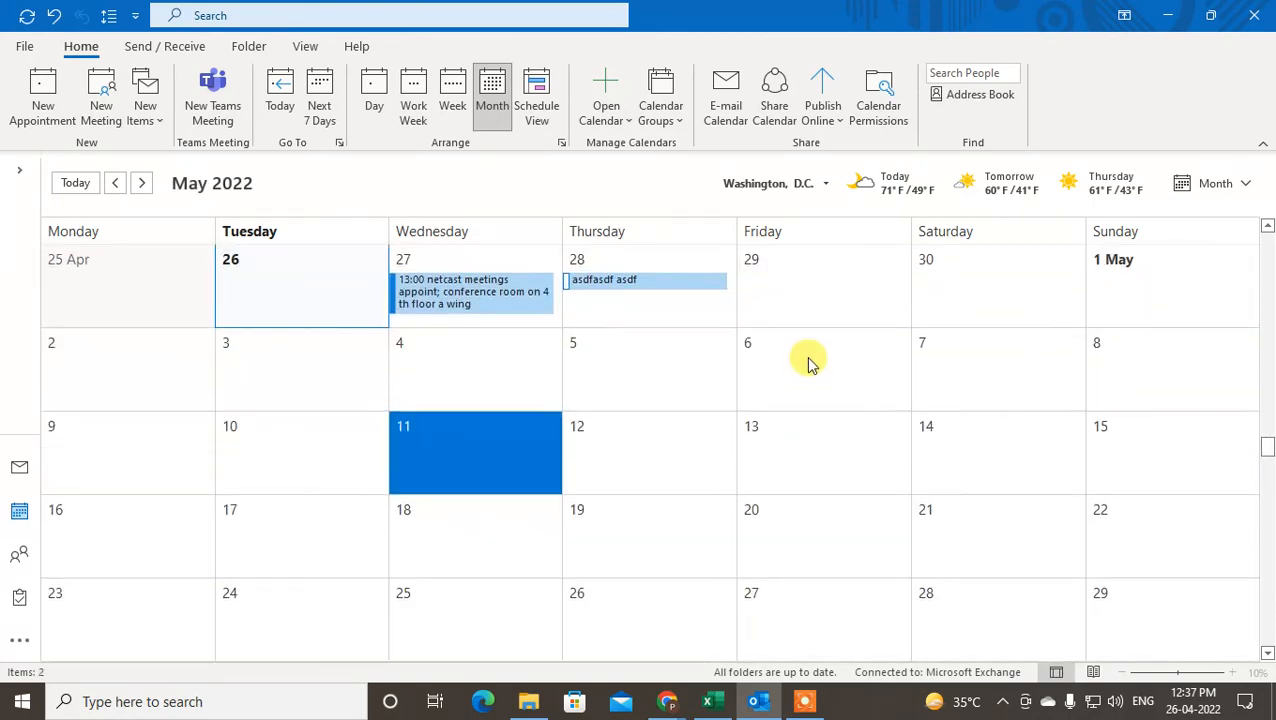
{"action": "left_click", "coordinate": [806, 362]}
{"action": "left_click", "coordinate": [803, 362]}
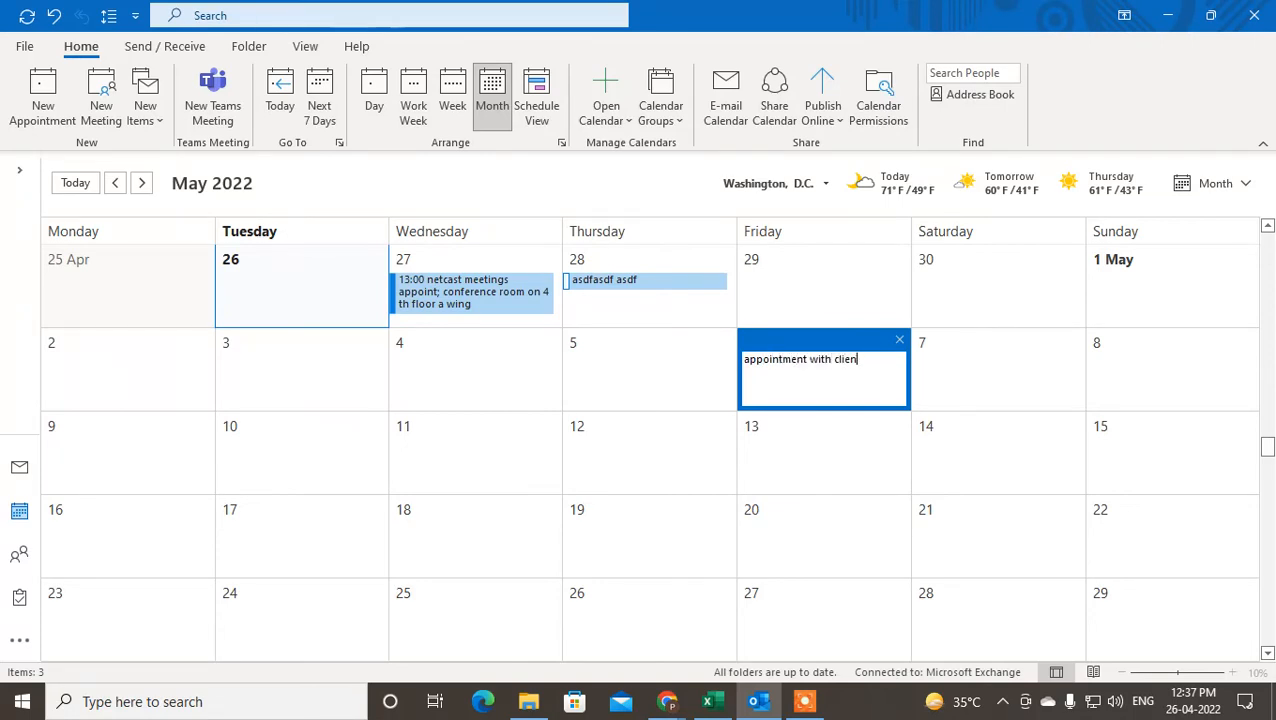
{"action": "key", "text": "Return"}
{"action": "left_click", "coordinate": [803, 364]}
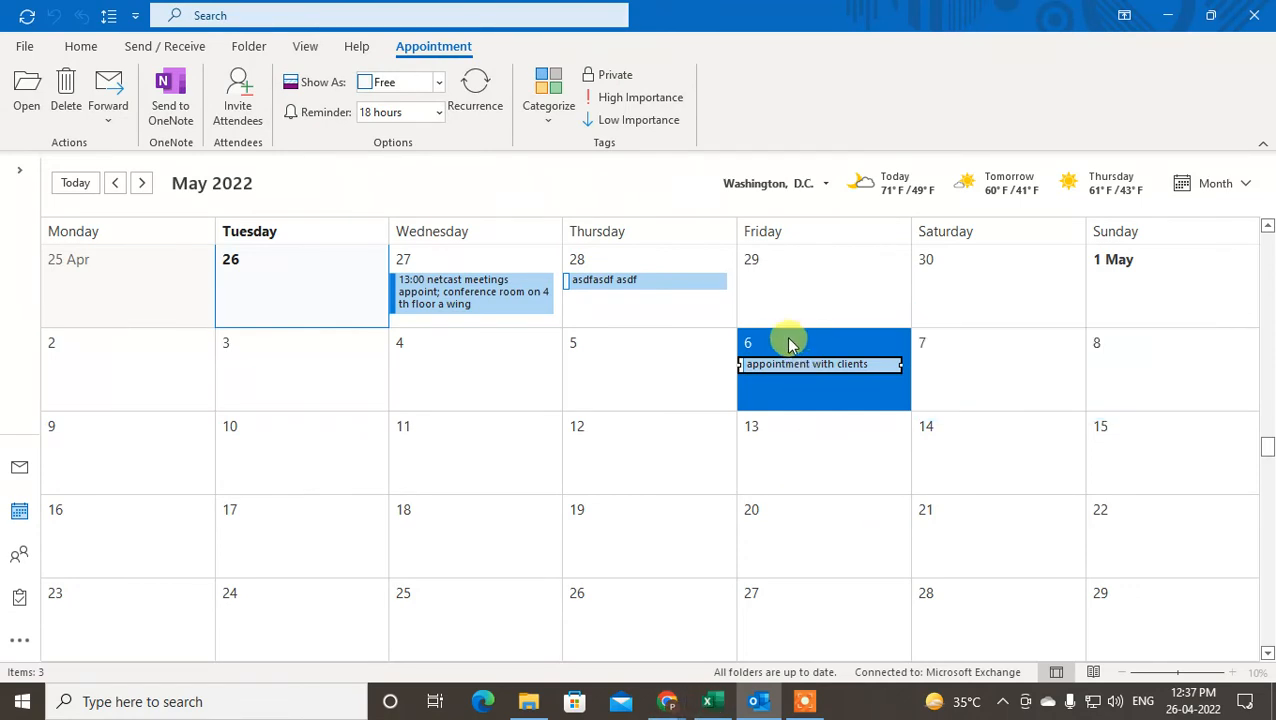
Open a blank appointment form for Wednesday 4 May 2022, close it without saving, and show the desktop
{"action": "left_click", "coordinate": [610, 360]}
{"action": "left_click", "coordinate": [612, 358]}
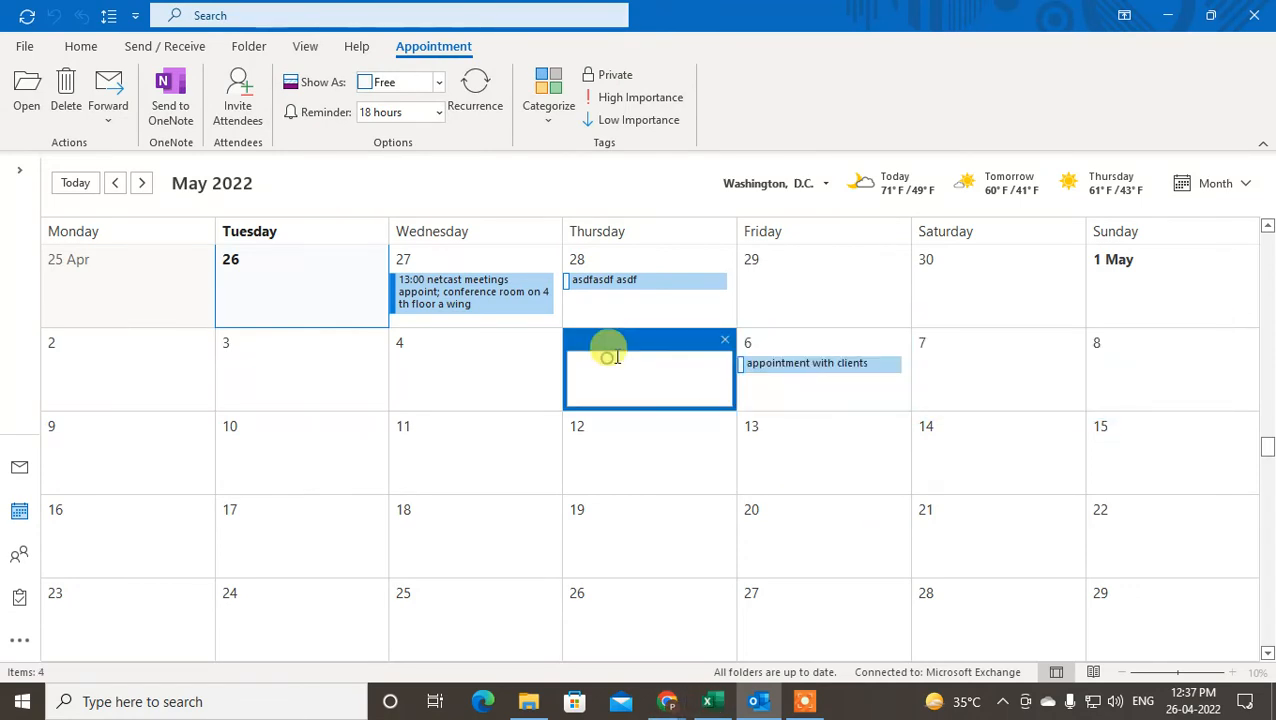
{"action": "left_click", "coordinate": [454, 384]}
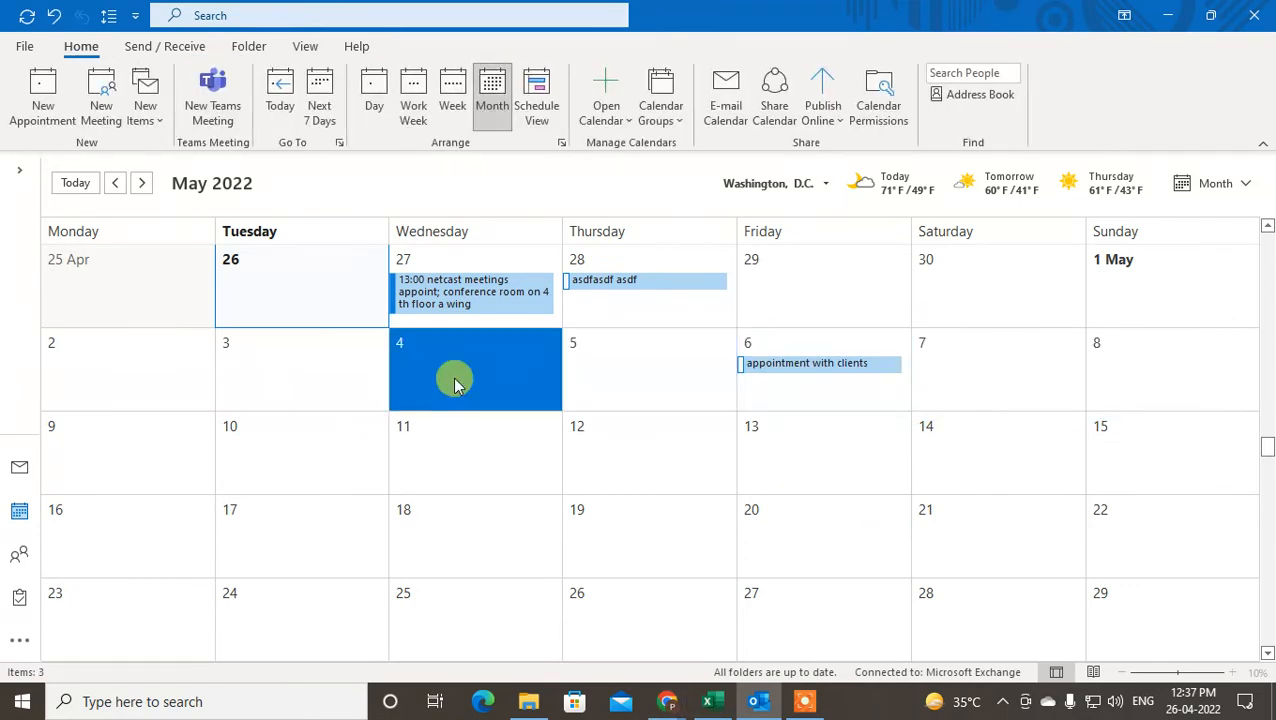
{"action": "left_click", "coordinate": [31, 119]}
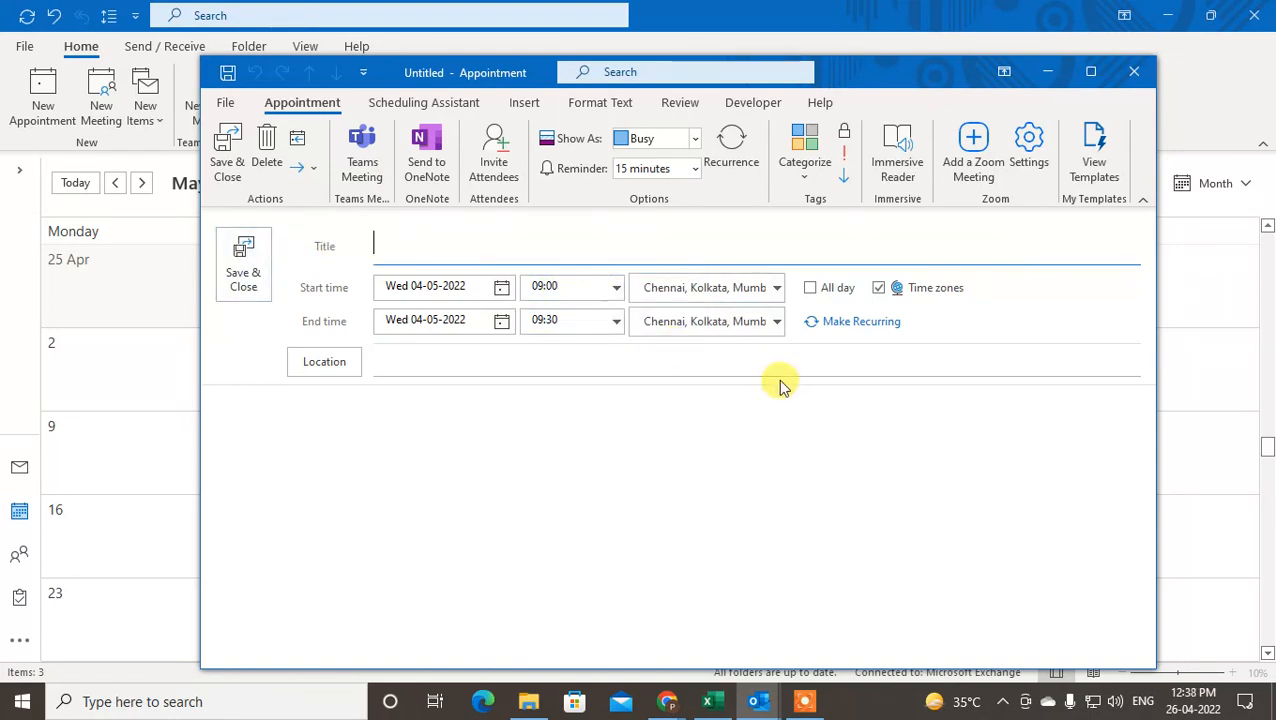
{"action": "left_click", "coordinate": [418, 369]}
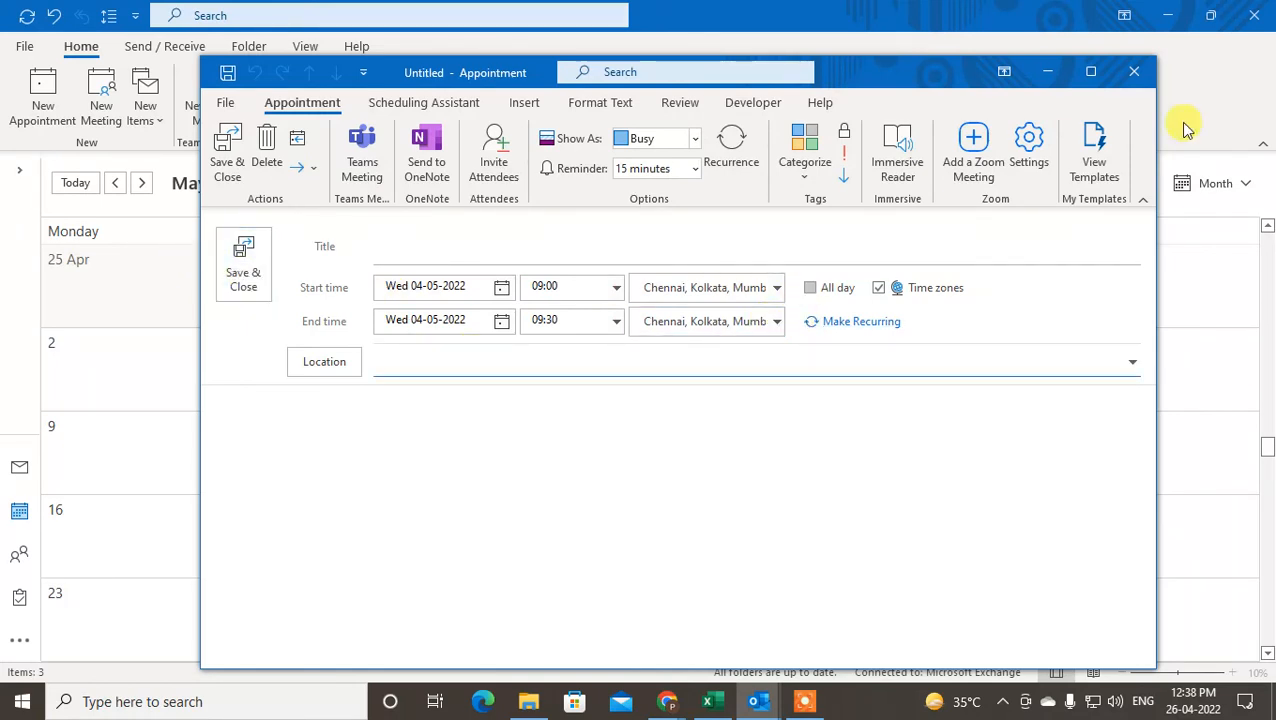
{"action": "left_click", "coordinate": [1141, 76]}
{"action": "key", "text": "super+d"}
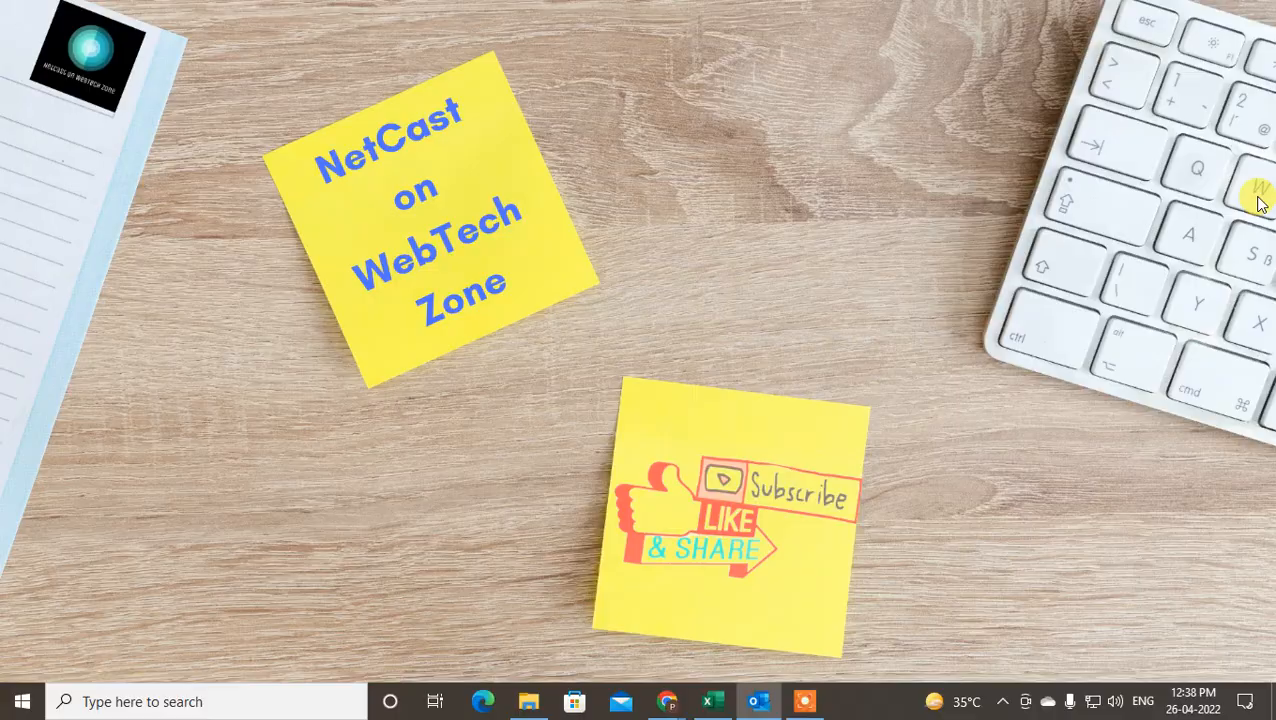